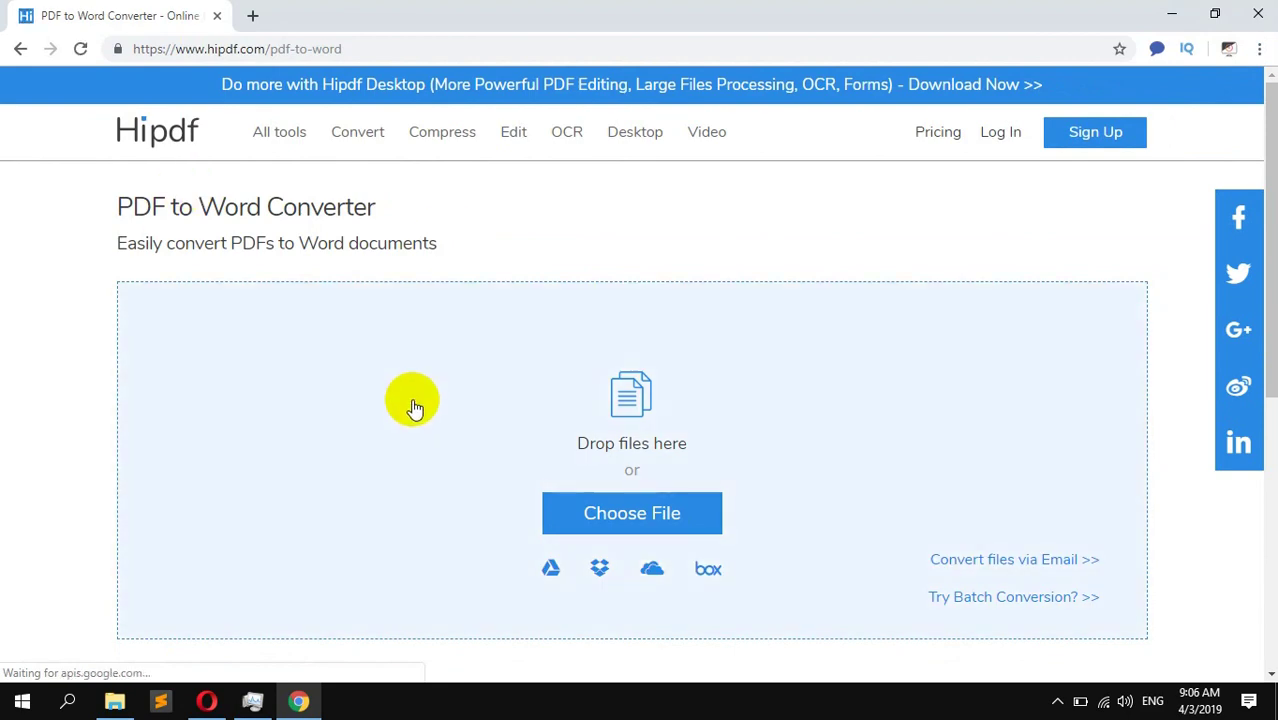
Step: Upload CitationNeededBook-Sample.pdf from the Desktop folder to the PDF to Word converter
click(632, 522)
click(72, 139)
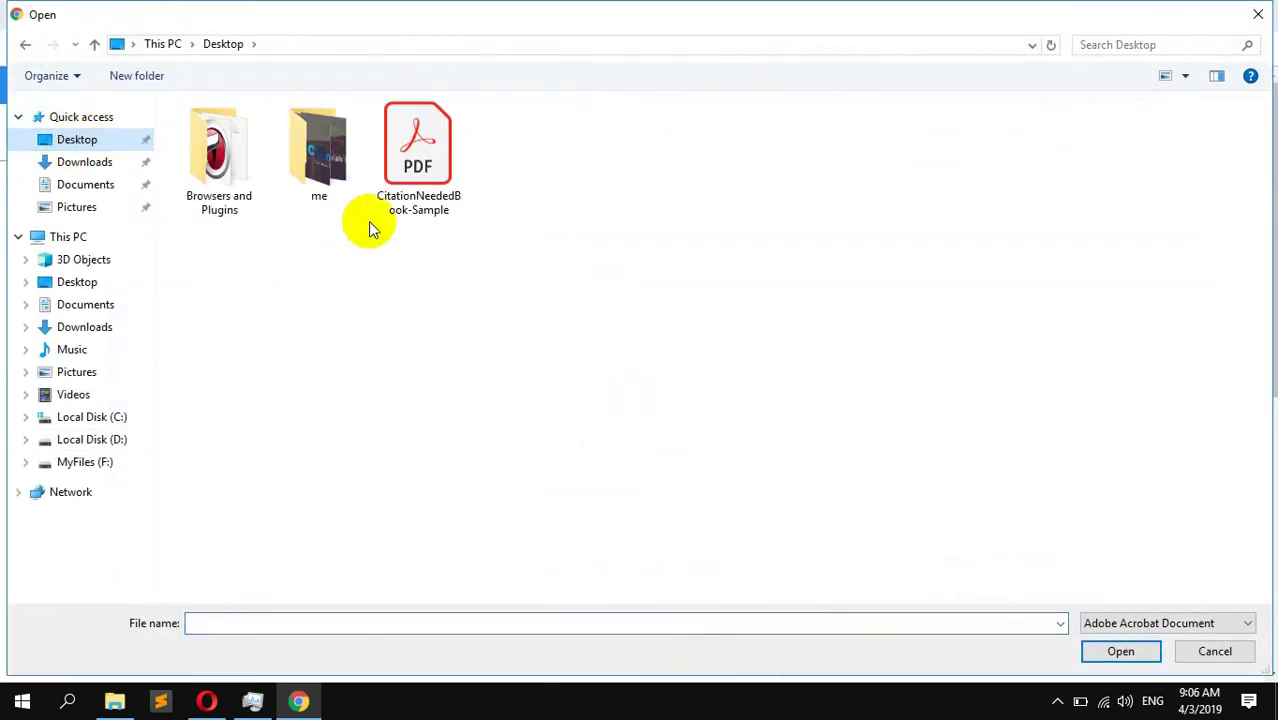
double_click(432, 150)
scroll(686, 485, down, 2)
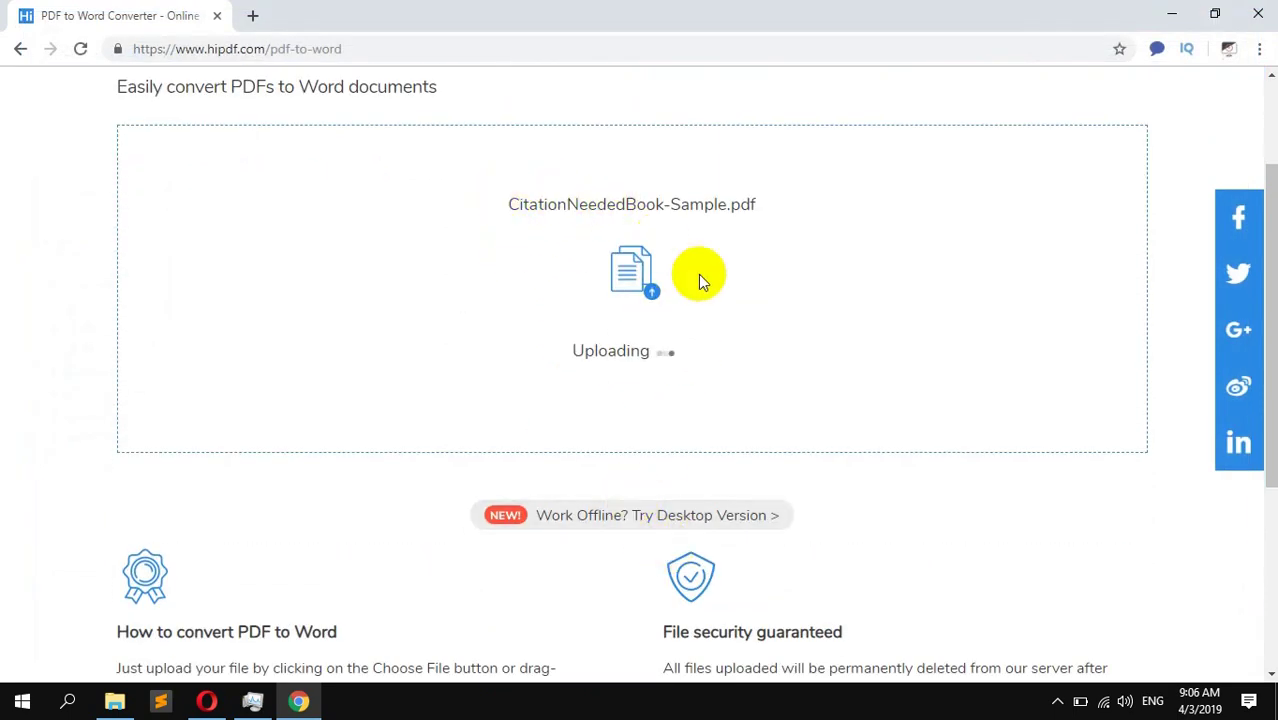
scroll(843, 425, up, 2)
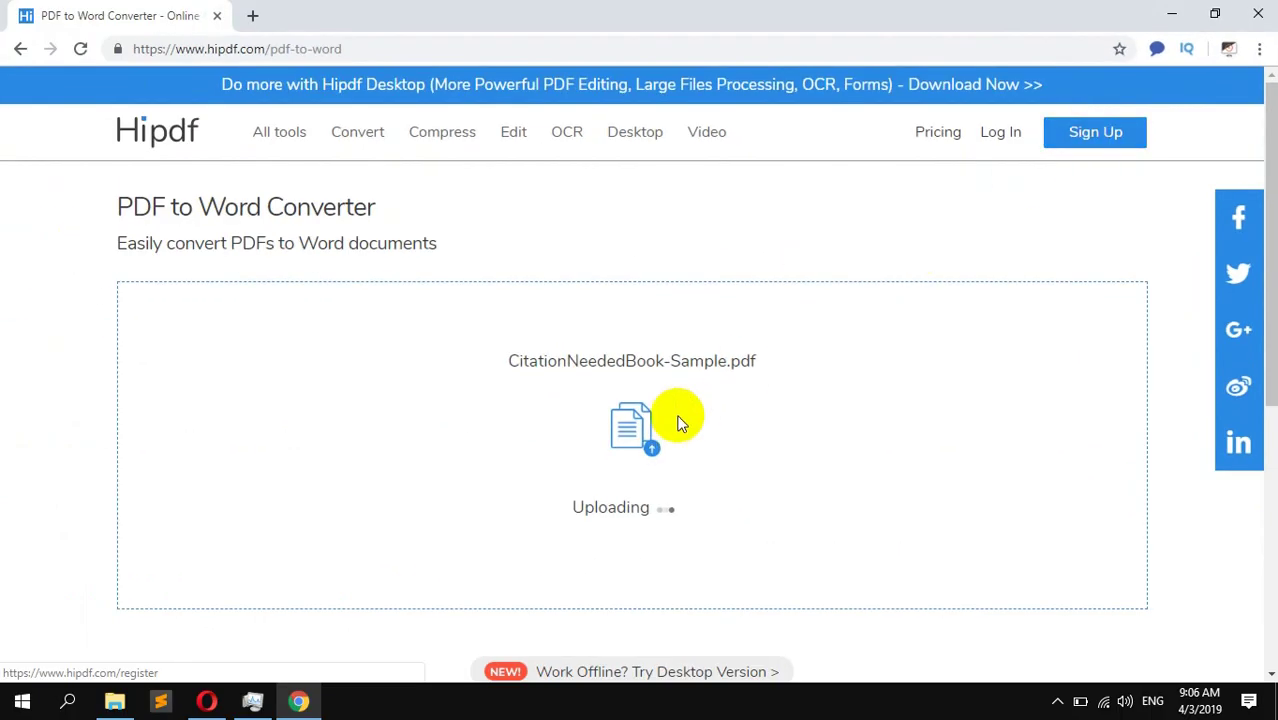
scroll(679, 414, down, 4)
scroll(608, 180, up, 2)
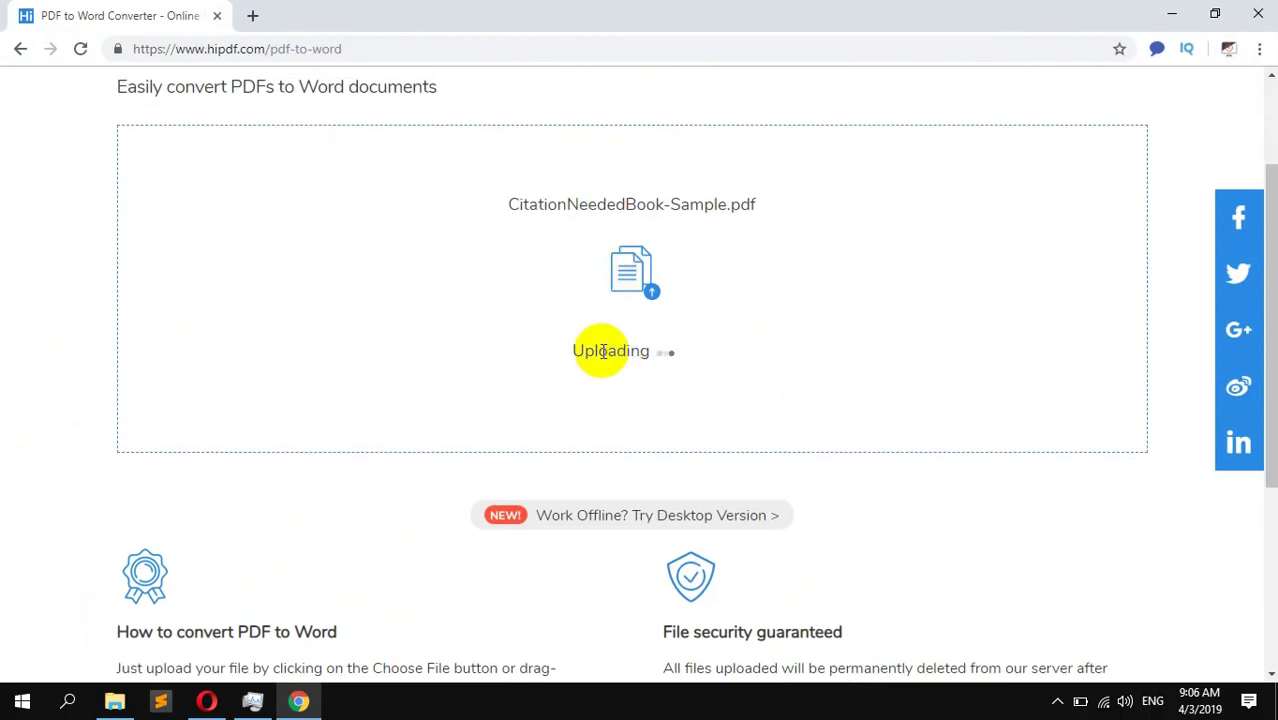
drag(504, 204, 750, 204)
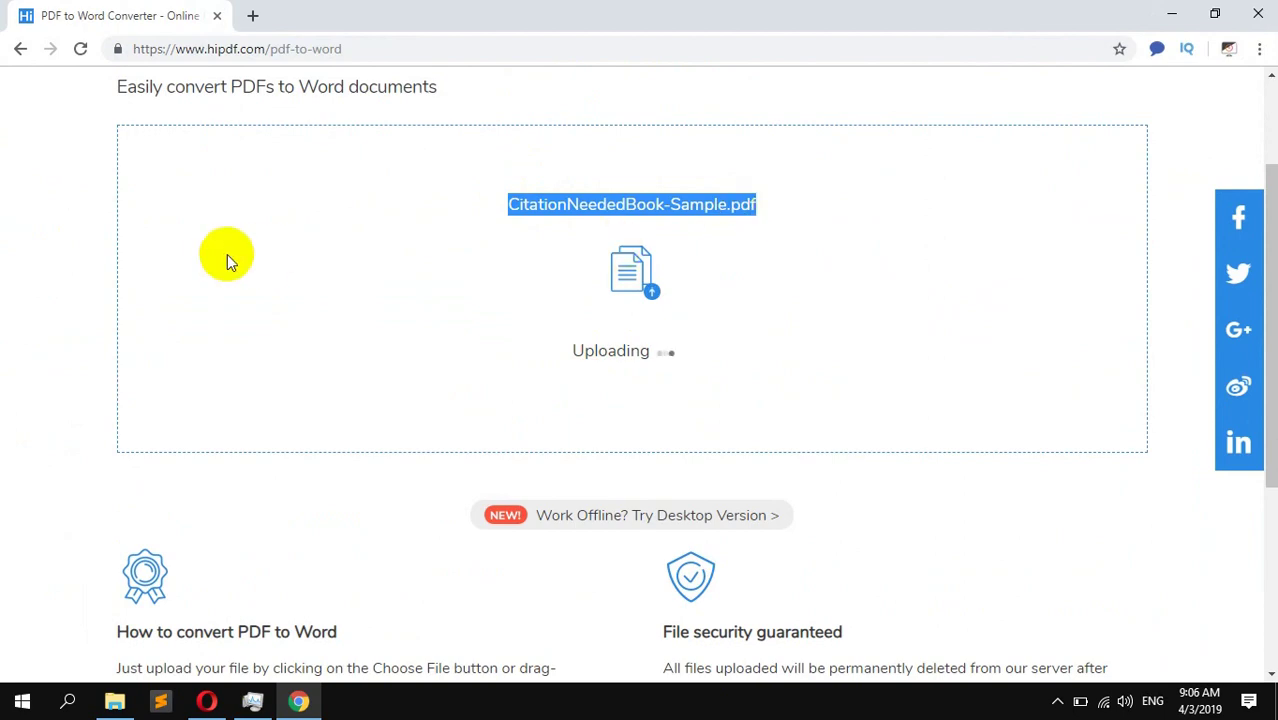
click(130, 246)
scroll(117, 260, down, 3)
scroll(140, 277, up, 5)
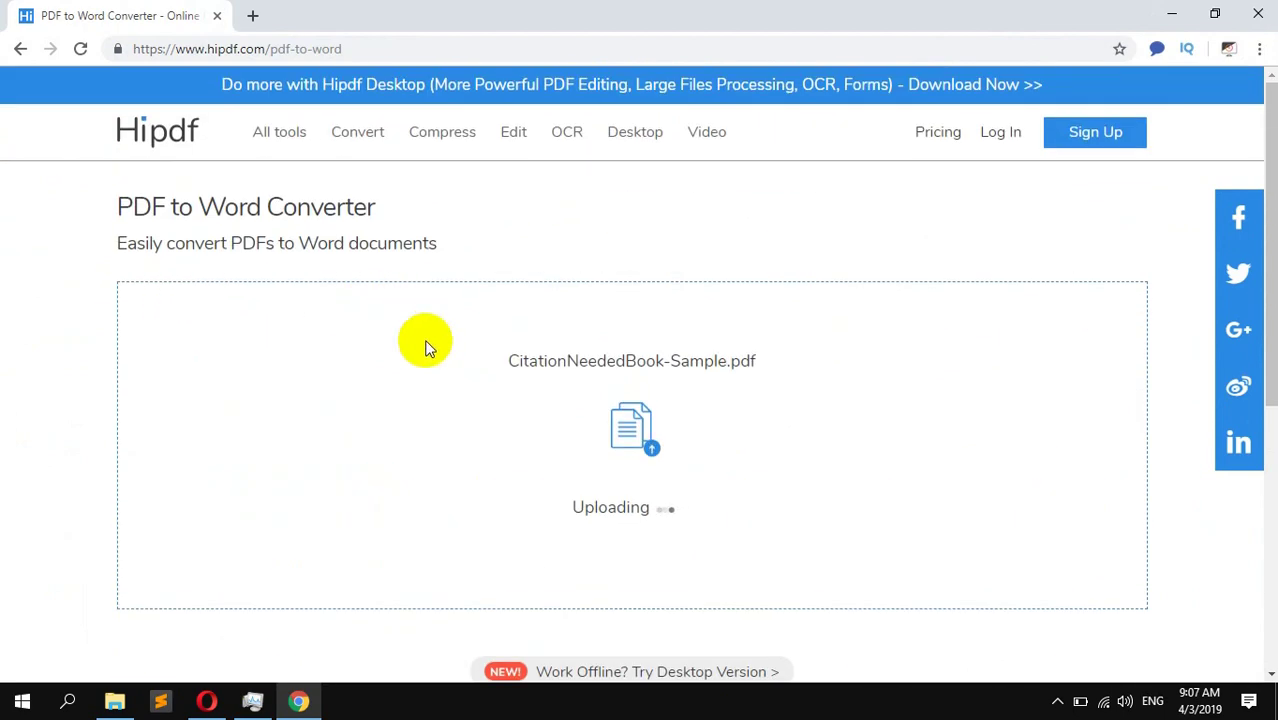
scroll(640, 355, down, 2)
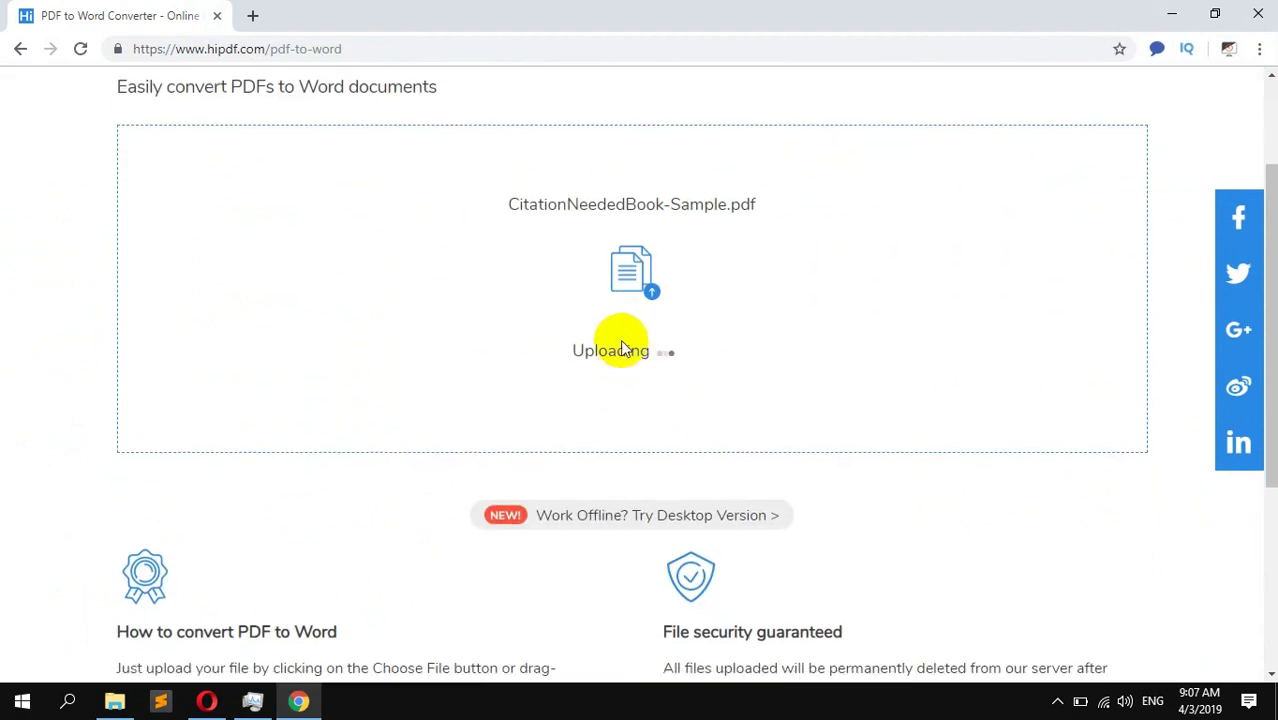
scroll(600, 348, up, 3)
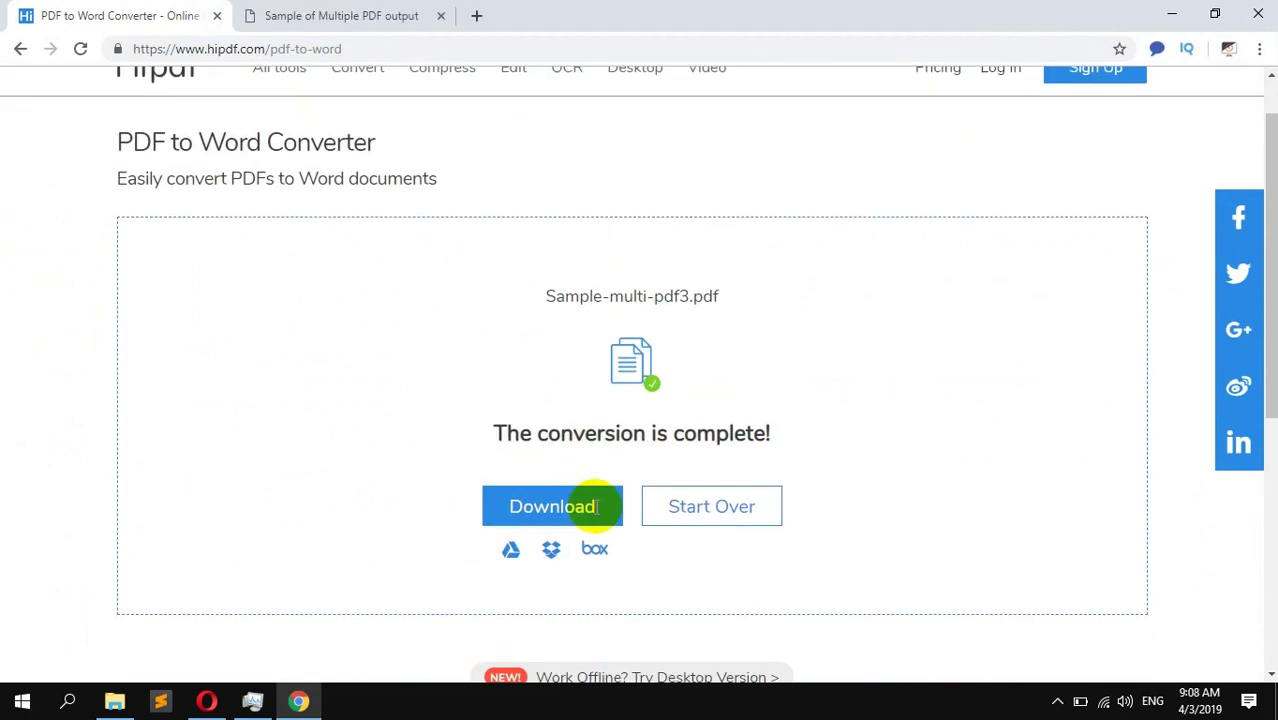
scroll(594, 301, down, 1)
drag(490, 340, 851, 335)
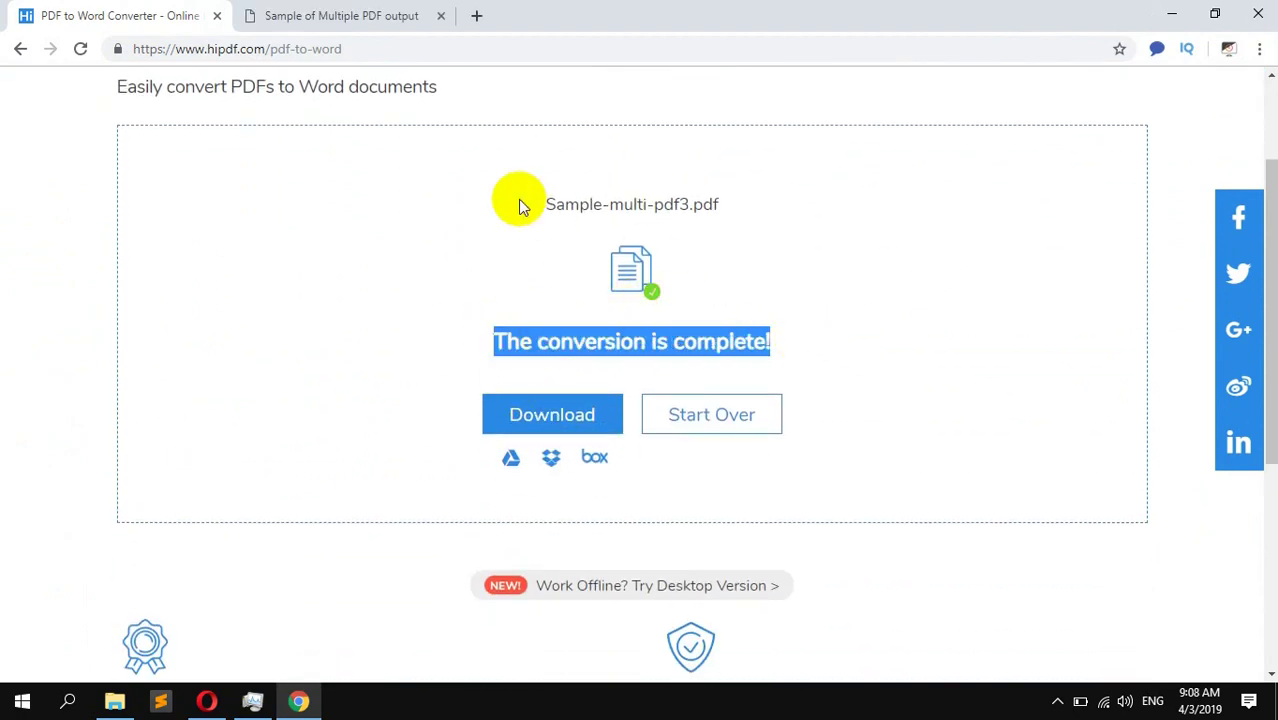
click(735, 205)
drag(735, 205, 533, 205)
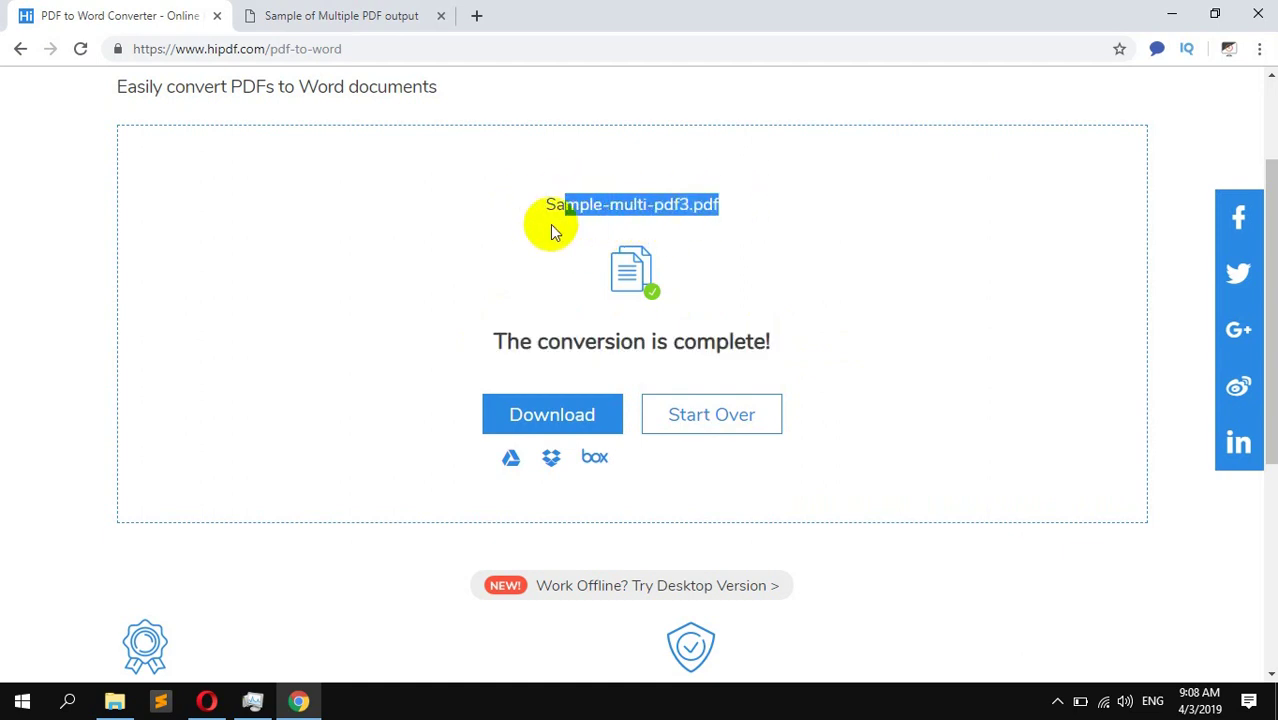
click(359, 286)
drag(468, 343, 772, 340)
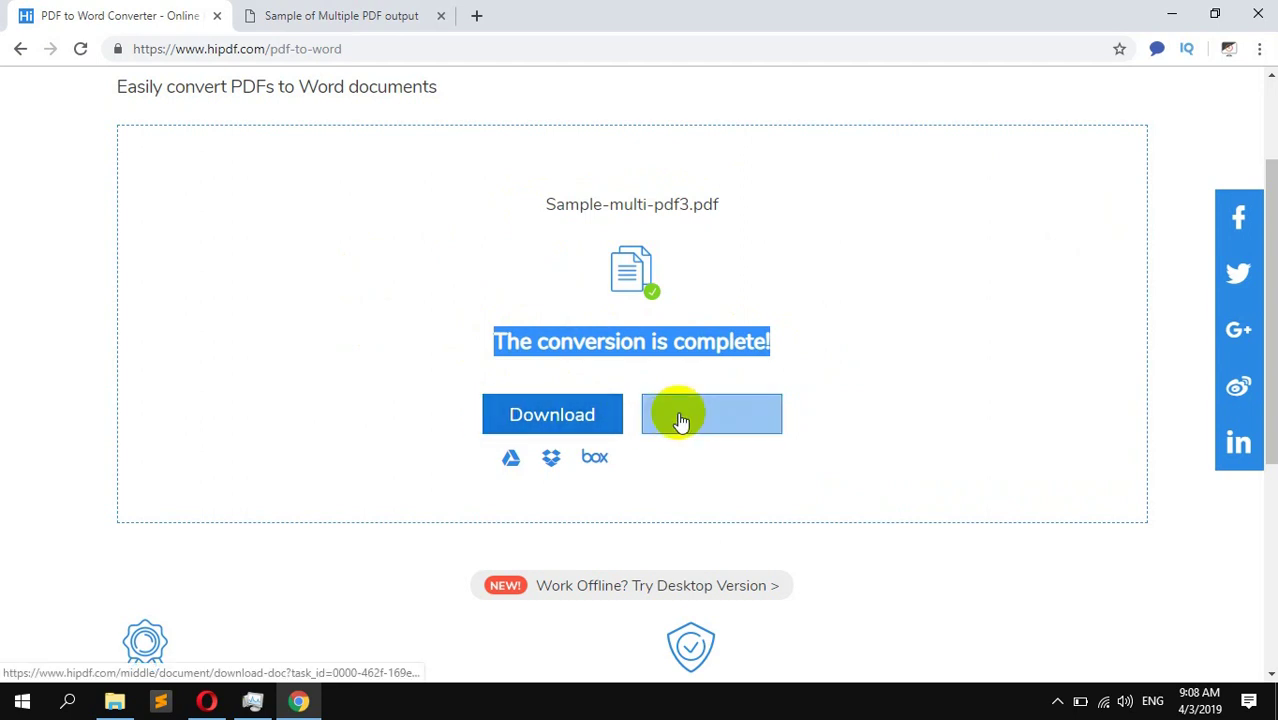
Step: Download the converted Sample-multi-pdf3.docx and open it in Word
click(557, 420)
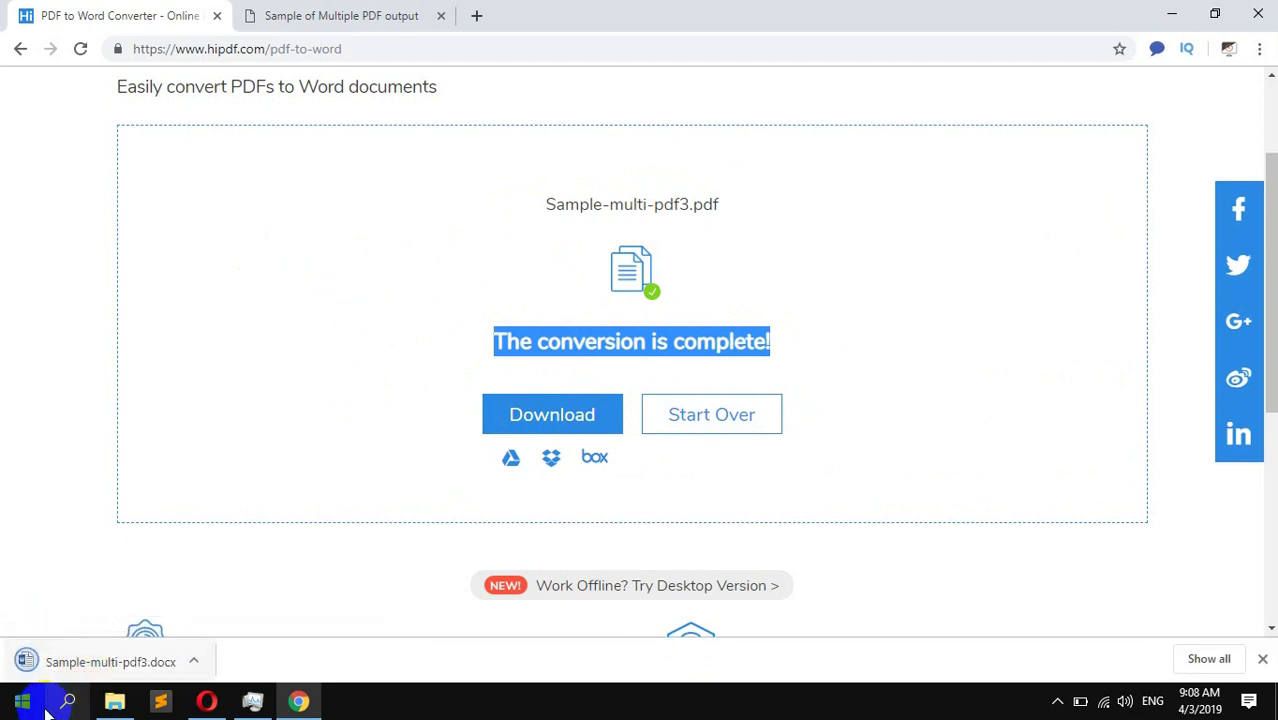
click(65, 668)
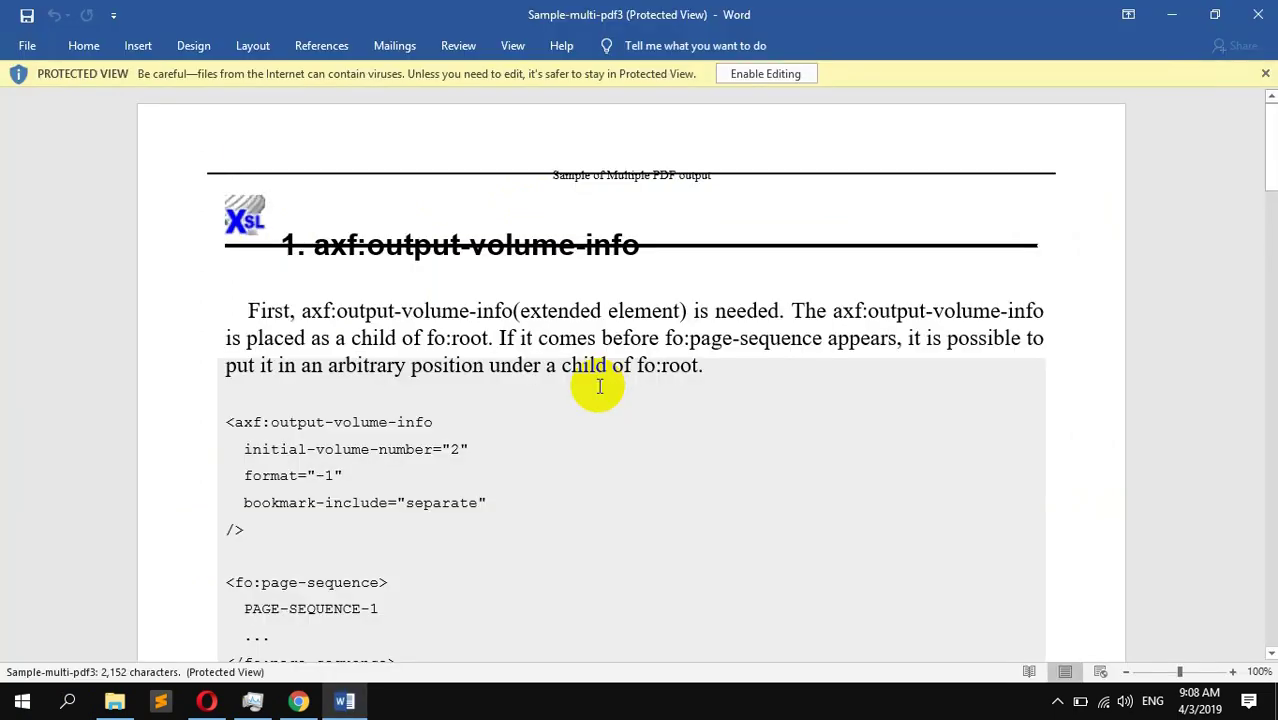
Step: Review the text and layout of the converted Sample-multi-pdf3 document across its pages, and close Word
scroll(574, 470, down, 12)
scroll(400, 330, up, 10)
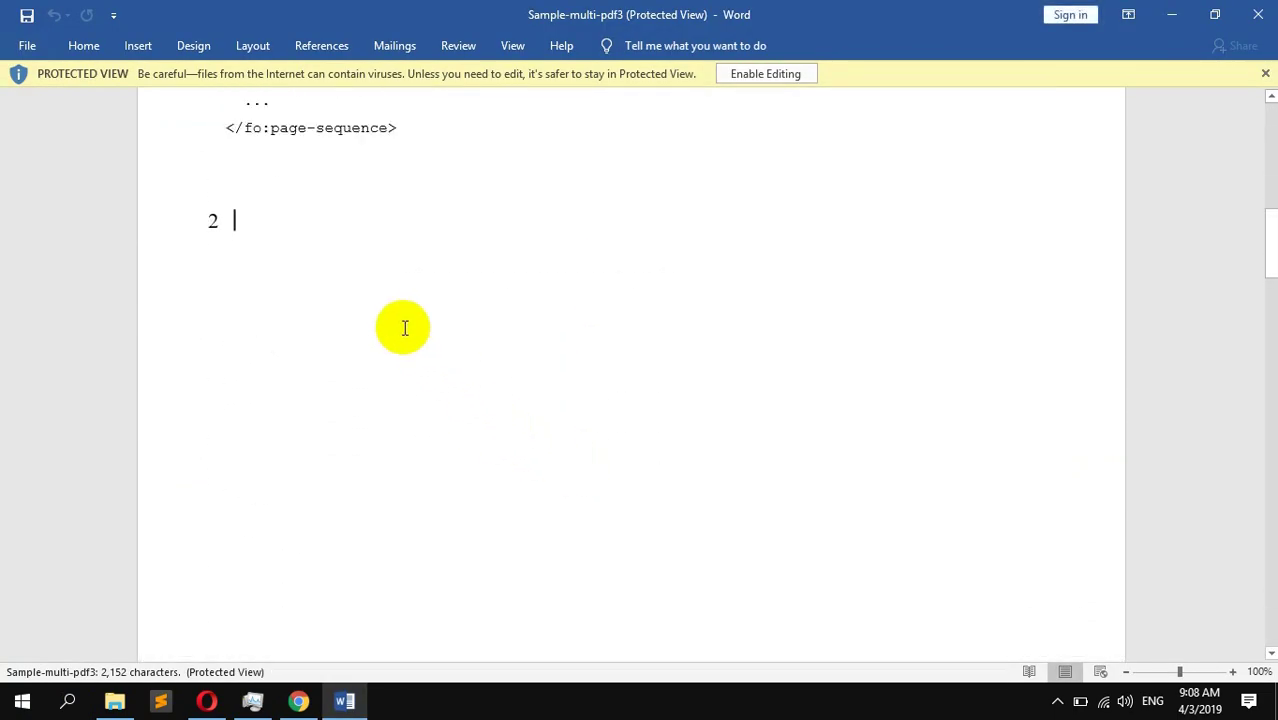
scroll(395, 340, up, 3)
drag(288, 245, 554, 643)
scroll(554, 643, down, 20)
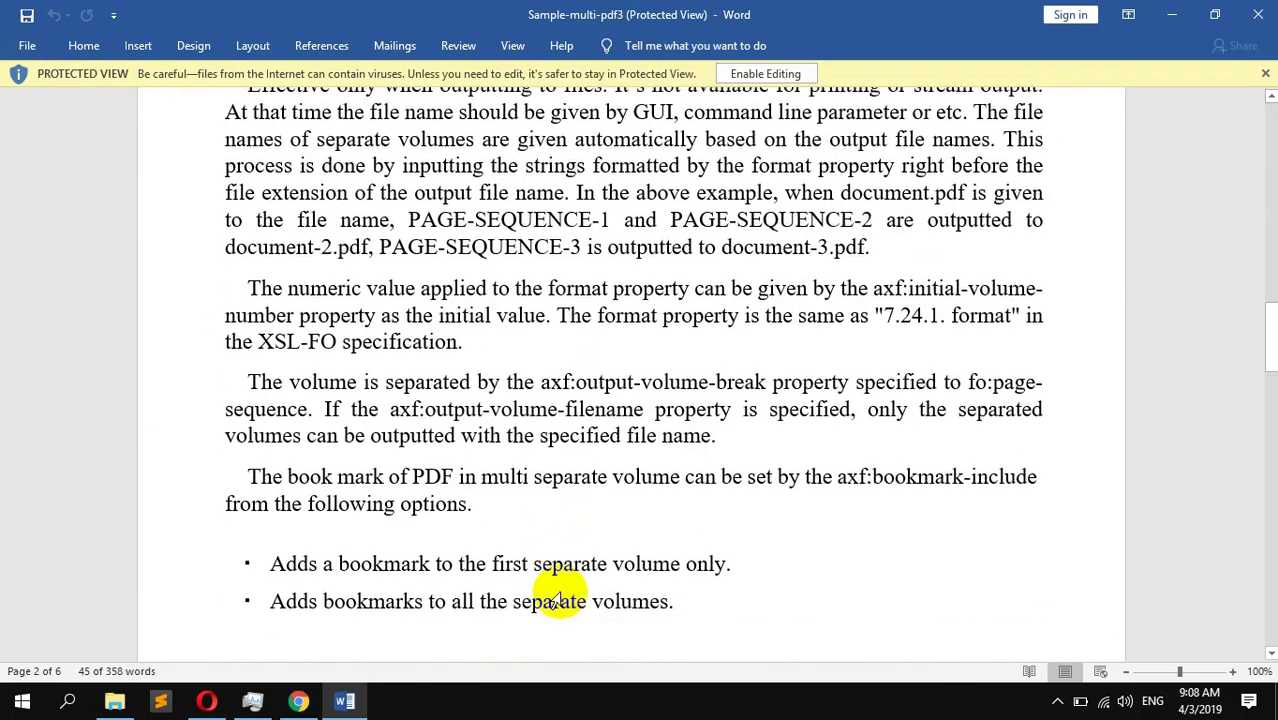
drag(1023, 490, 428, 230)
scroll(708, 440, up, 10)
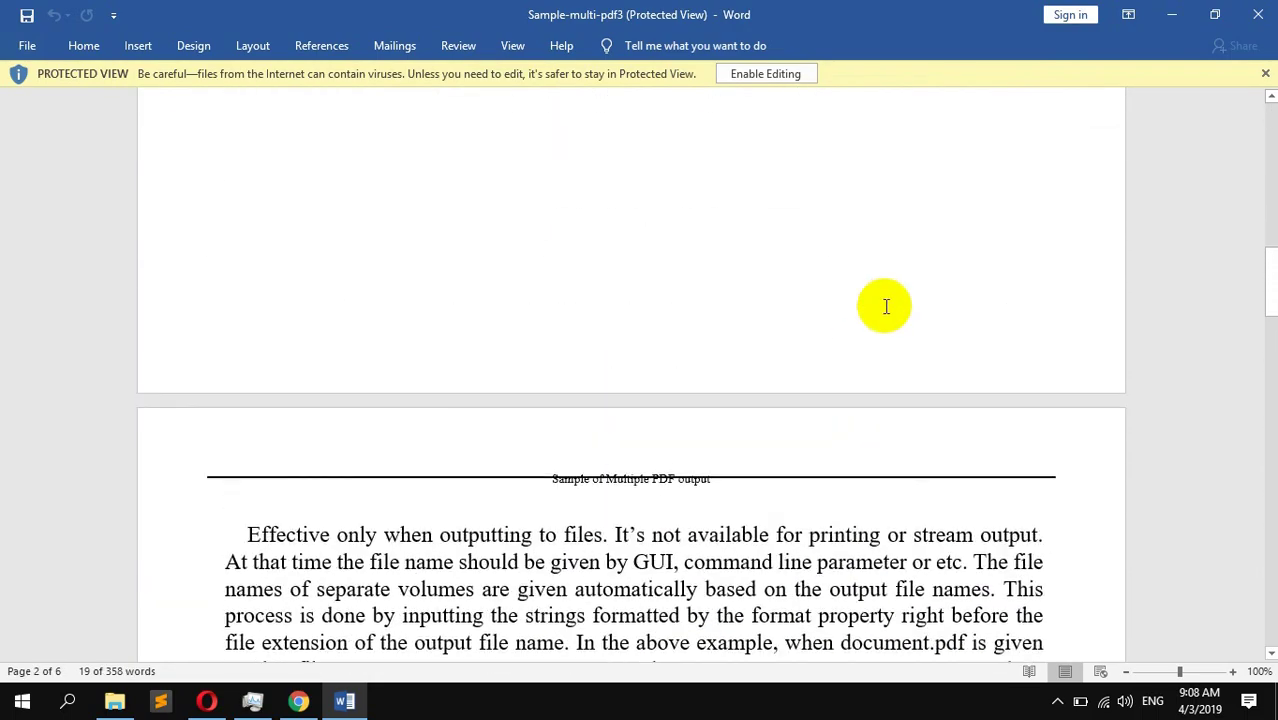
click(1262, 9)
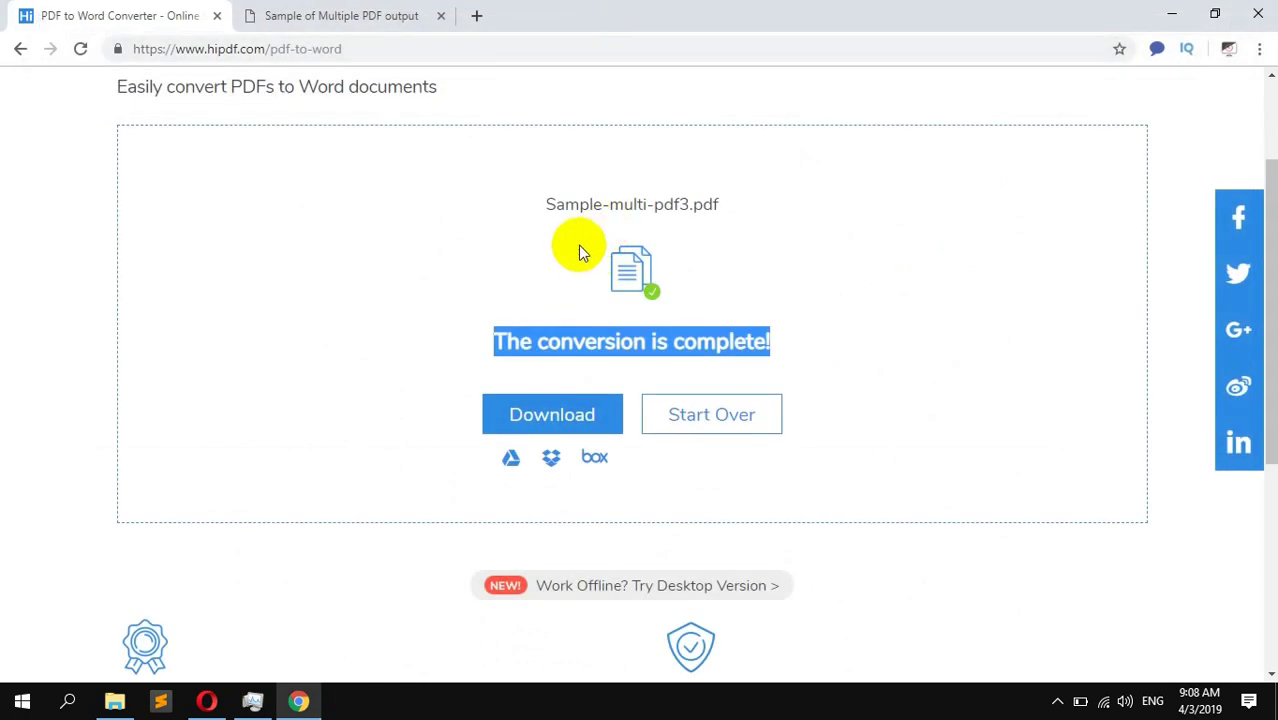
Step: Open Hipdf's Desktop product page and close the Sample of Multiple PDF output page
scroll(324, 175, up, 3)
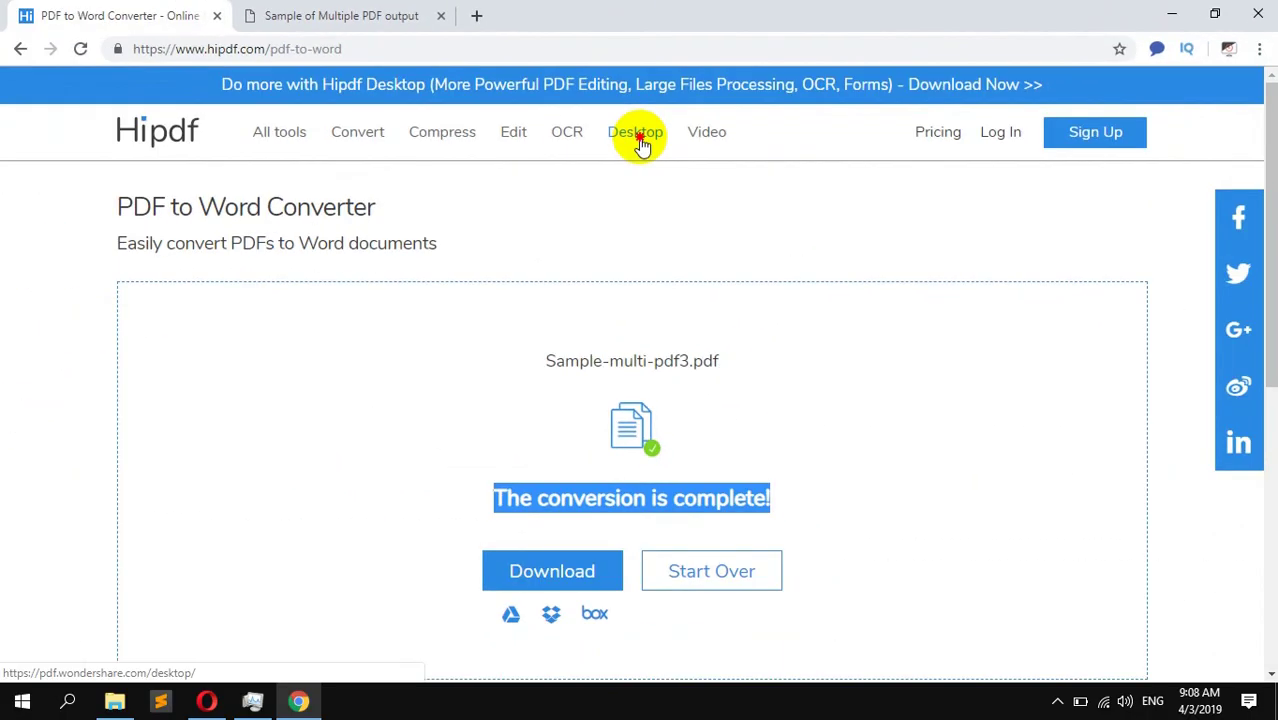
click(636, 141)
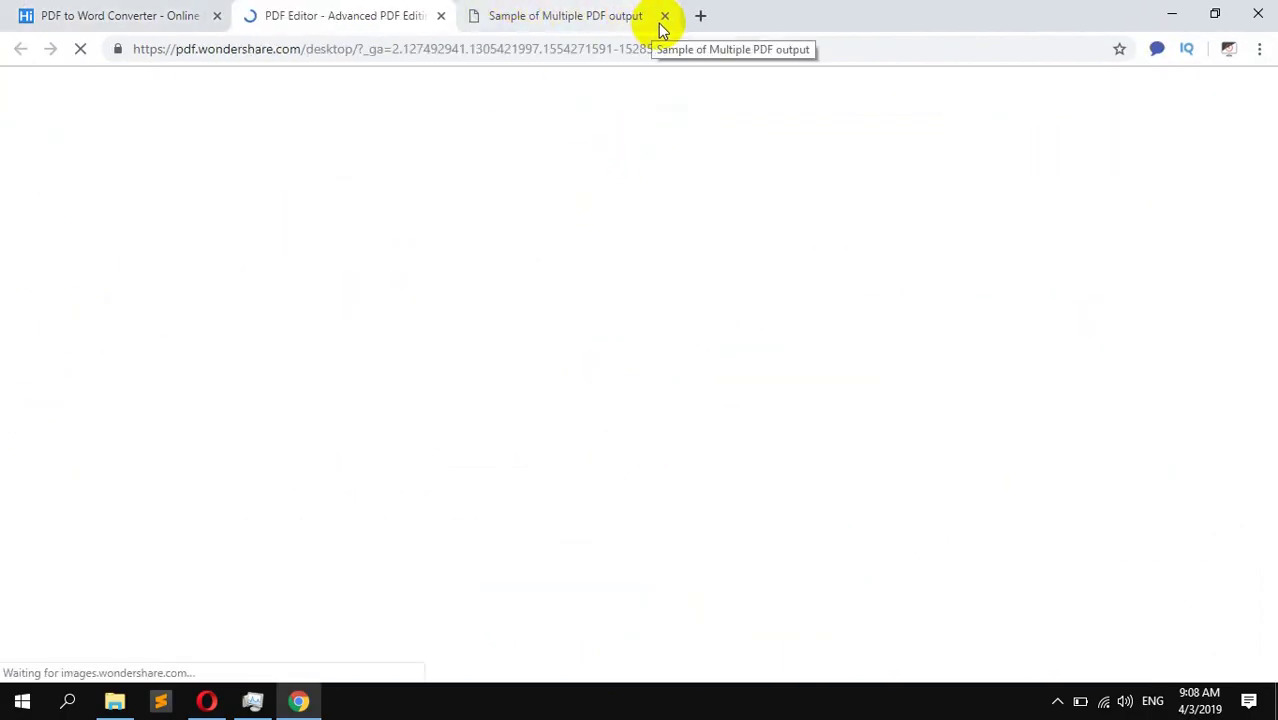
click(664, 15)
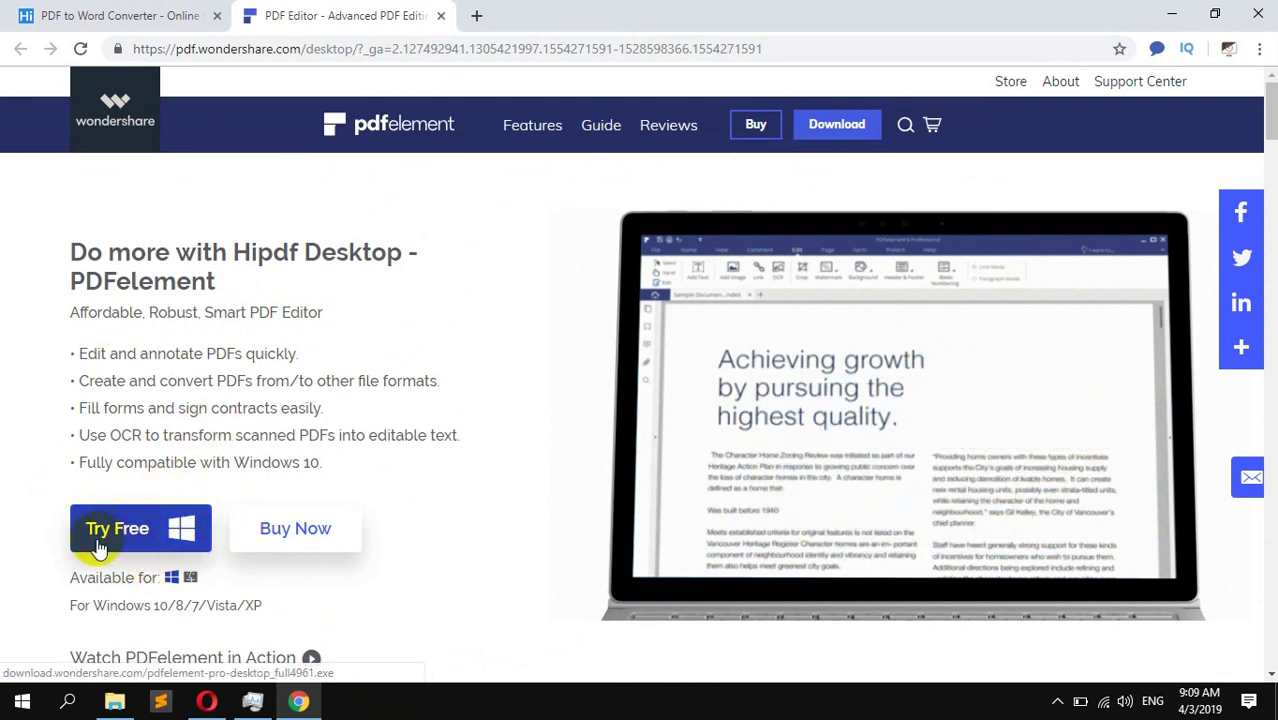
Step: Minimize the browser and launch the pdfelement-pro-desktop_full4961 installer from the desktop
click(1172, 12)
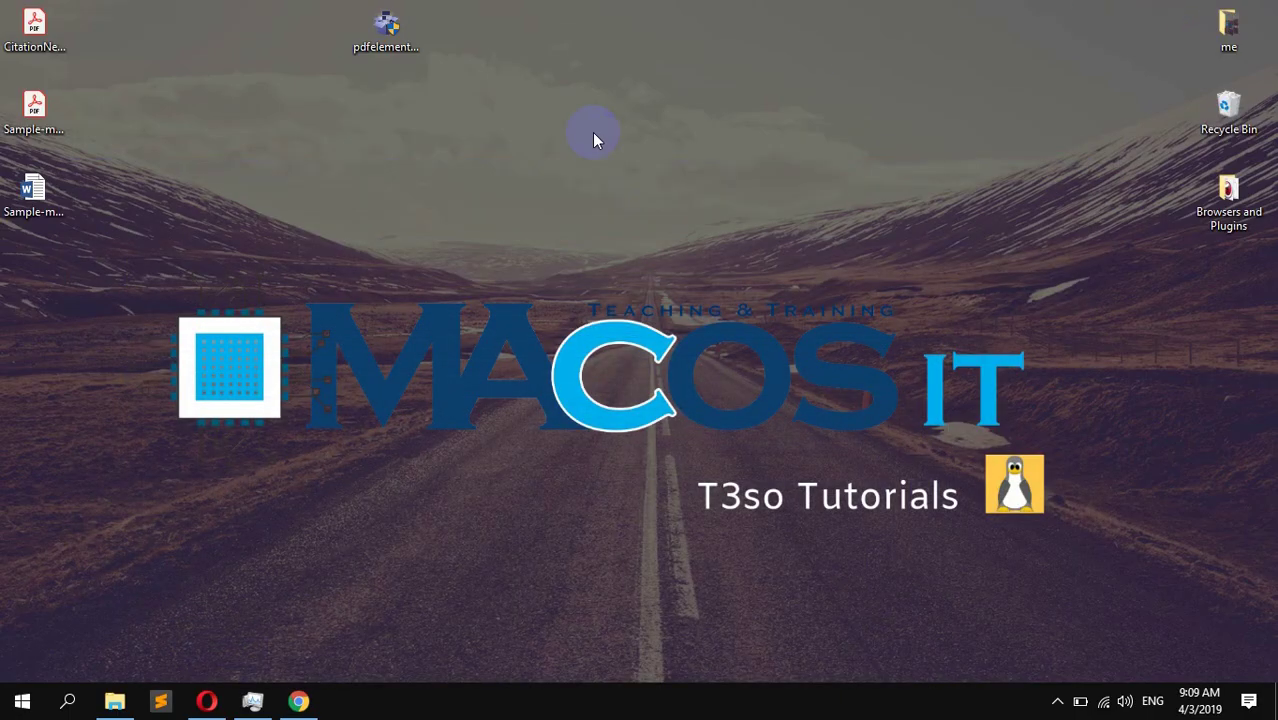
click(388, 45)
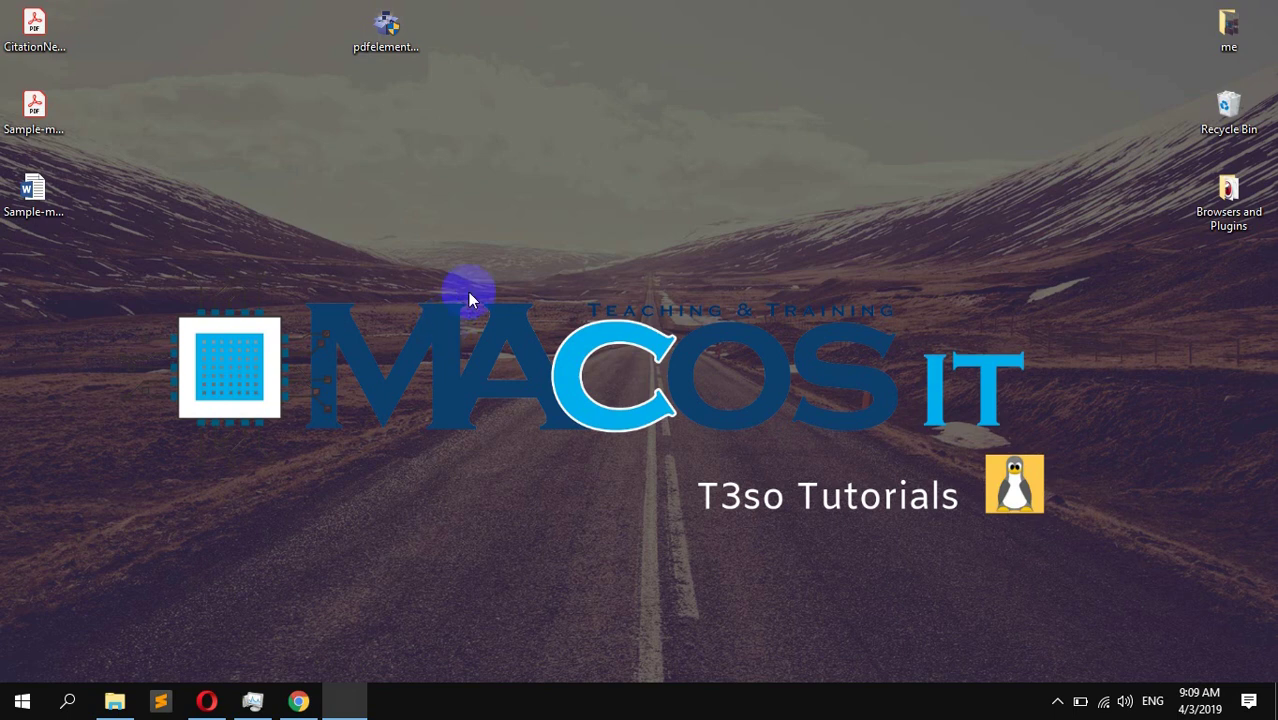
Step: Move the PDFelement installer icon to the upper middle of the desktop and refresh the desktop
right_click(486, 126)
click(545, 171)
drag(386, 28, 621, 108)
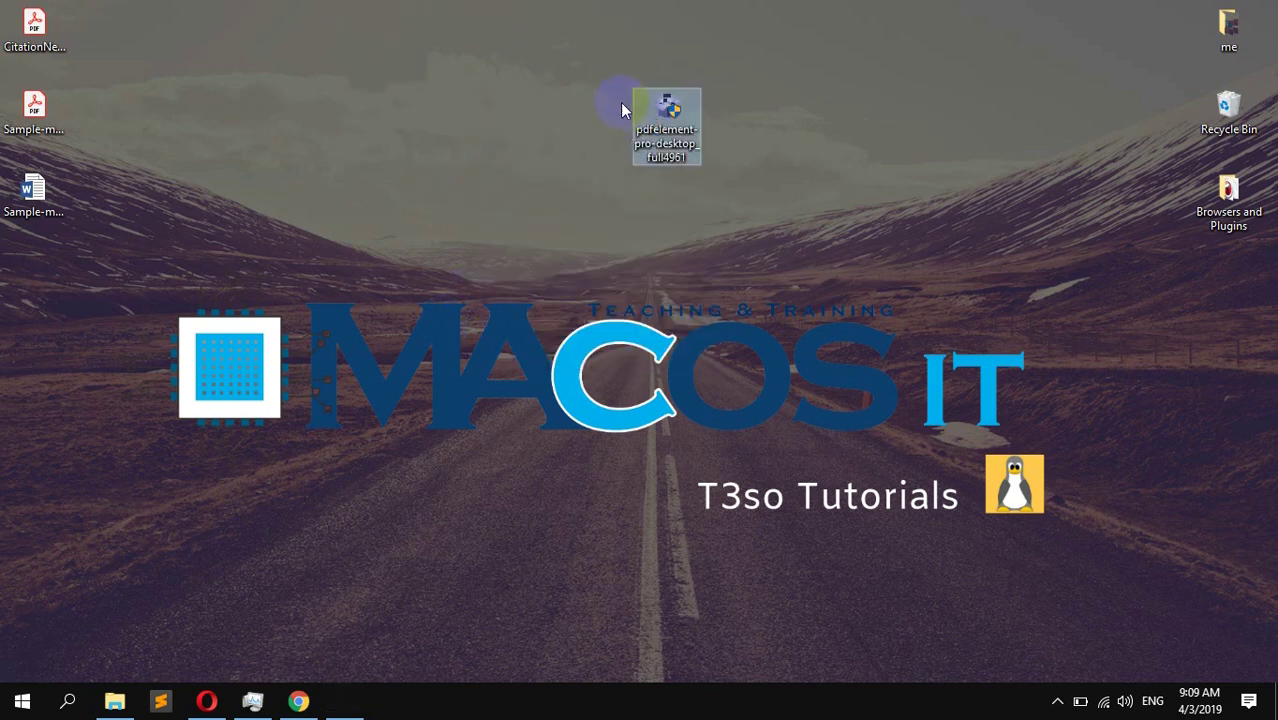
click(361, 703)
right_click(396, 99)
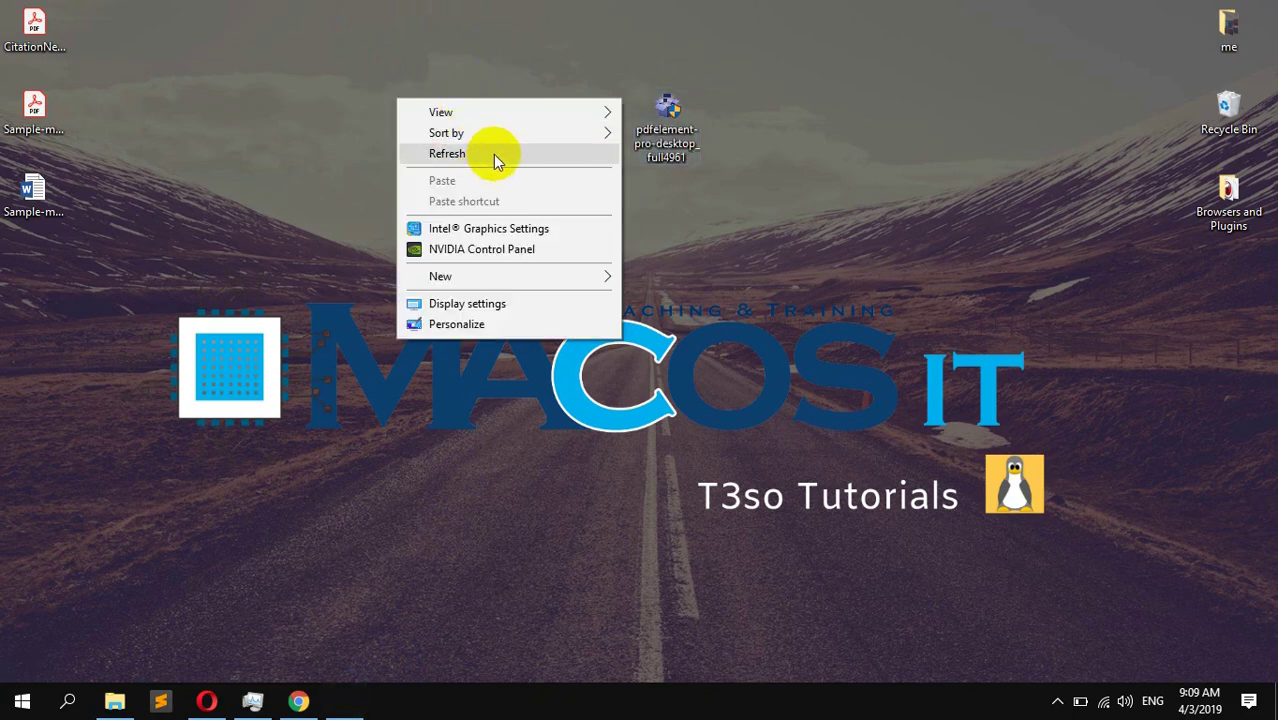
click(491, 155)
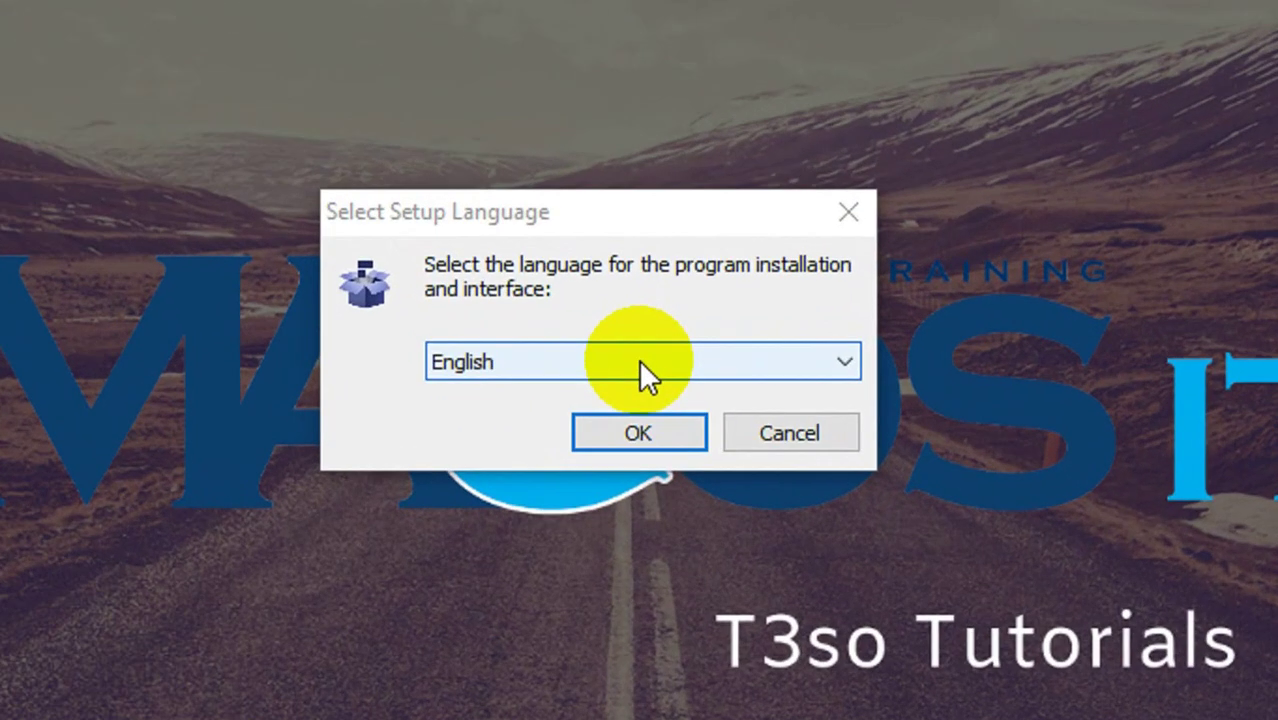
Step: Choose English as the setup language and confirm it
click(660, 358)
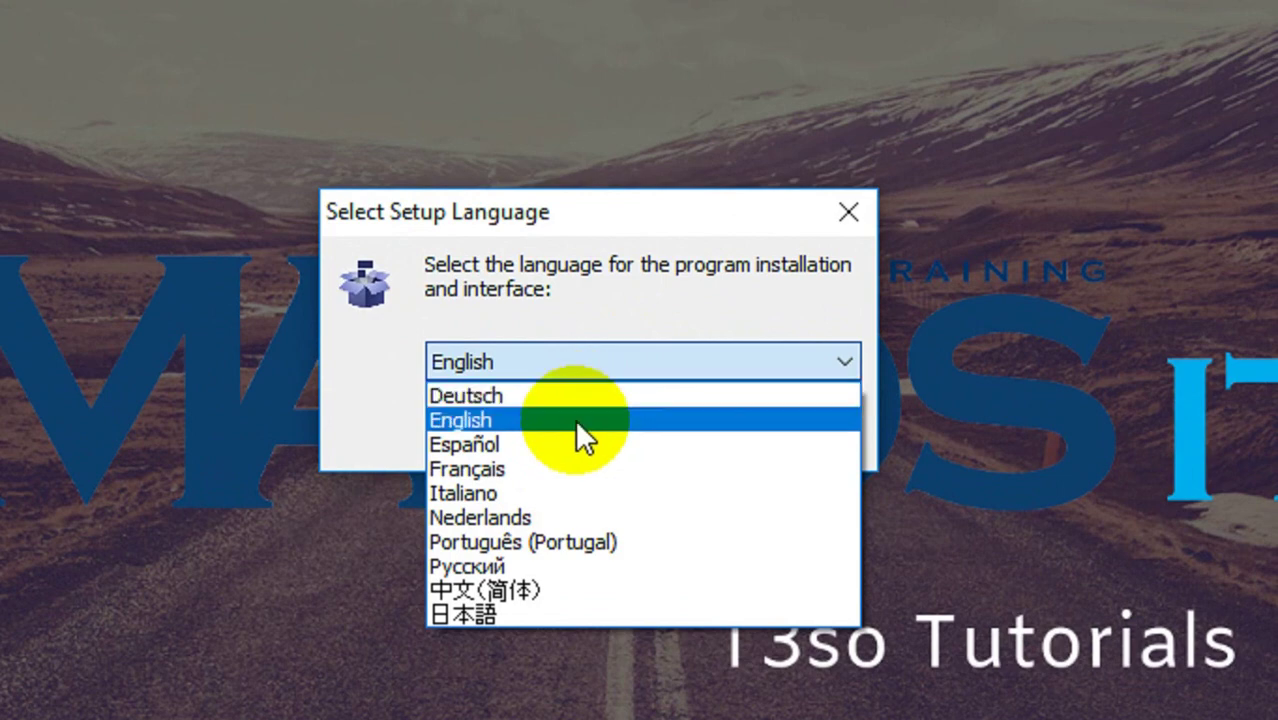
click(575, 419)
click(644, 430)
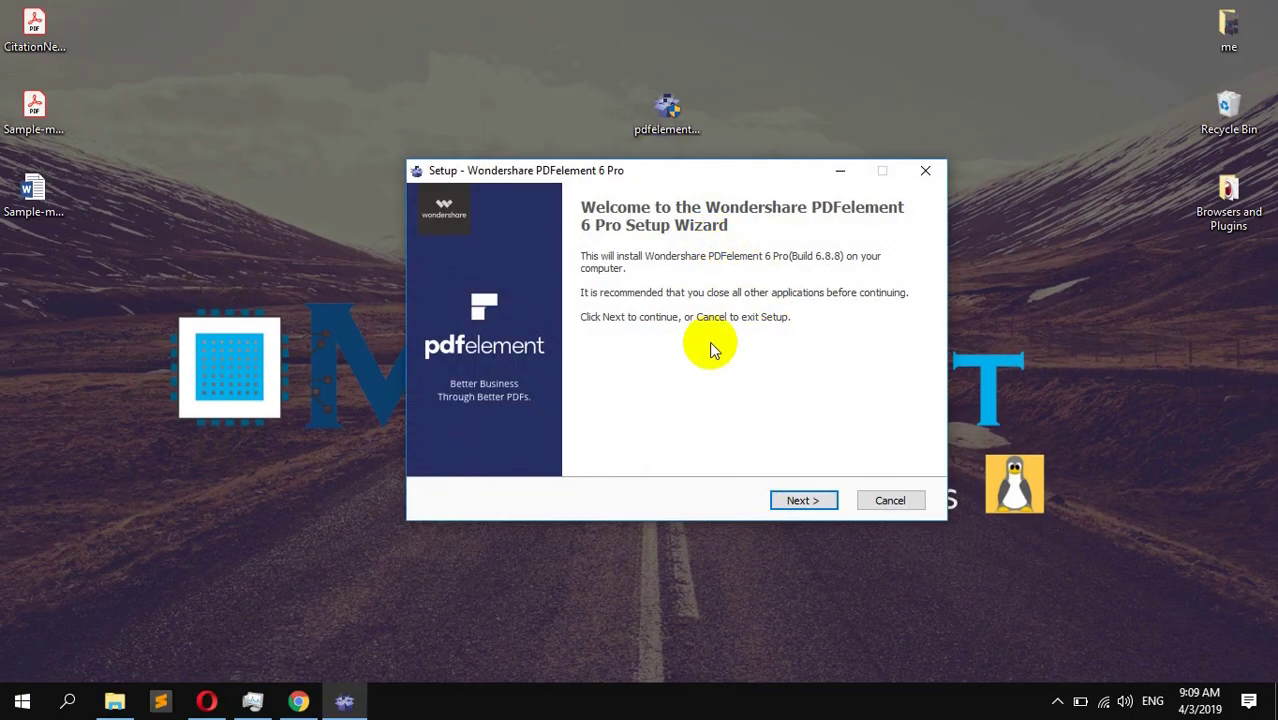
Step: Accept the license agreement, keep the default destination folder and additional tasks, and start installing Wondershare PDFelement 6 Pro
click(803, 498)
click(488, 443)
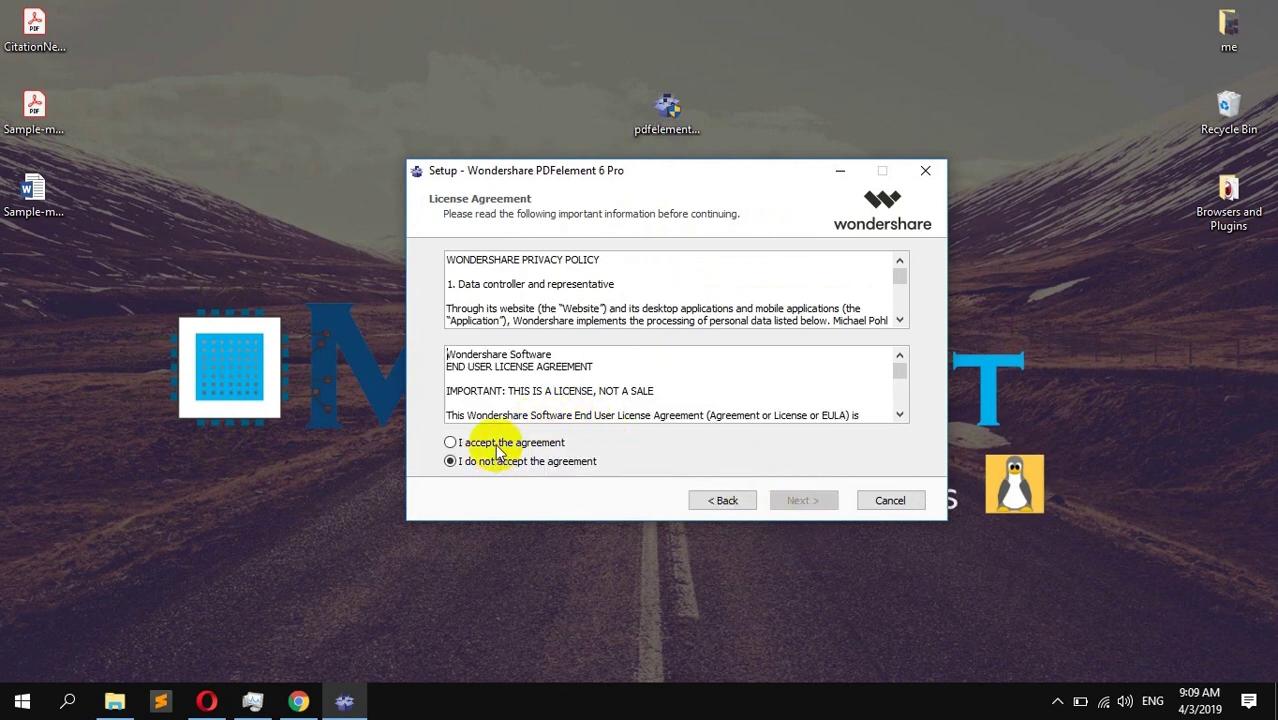
click(806, 506)
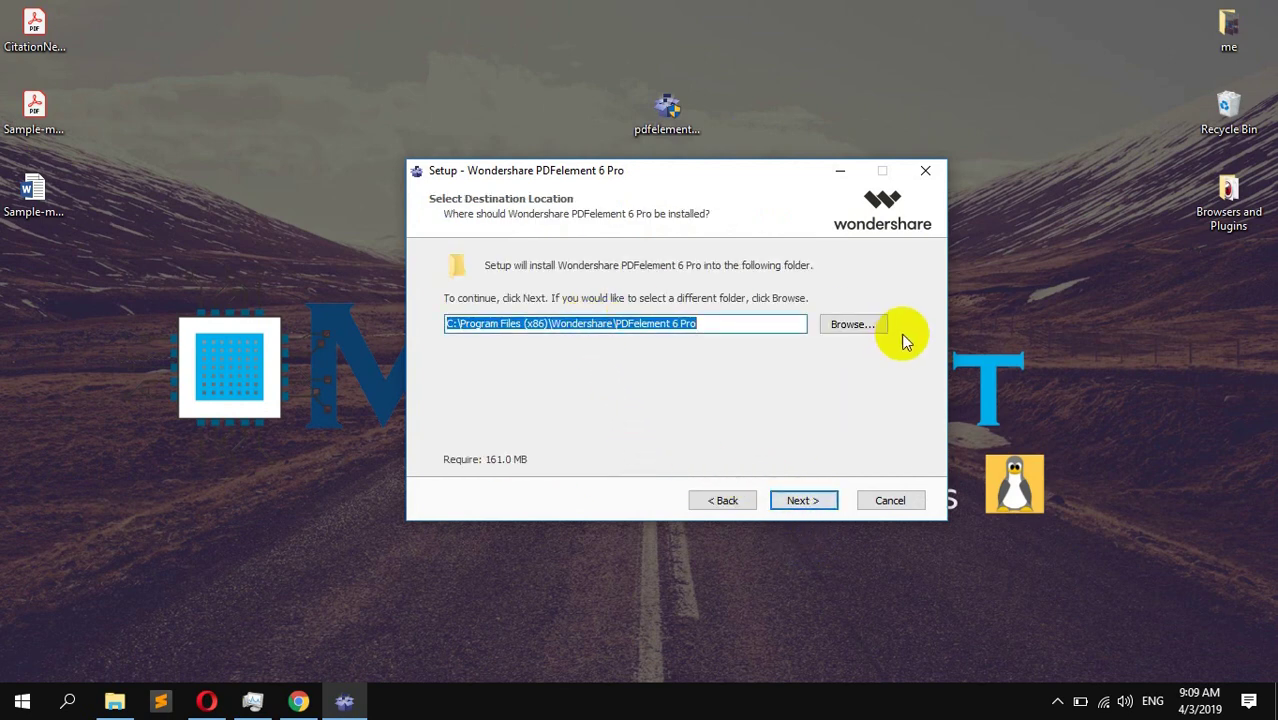
click(810, 500)
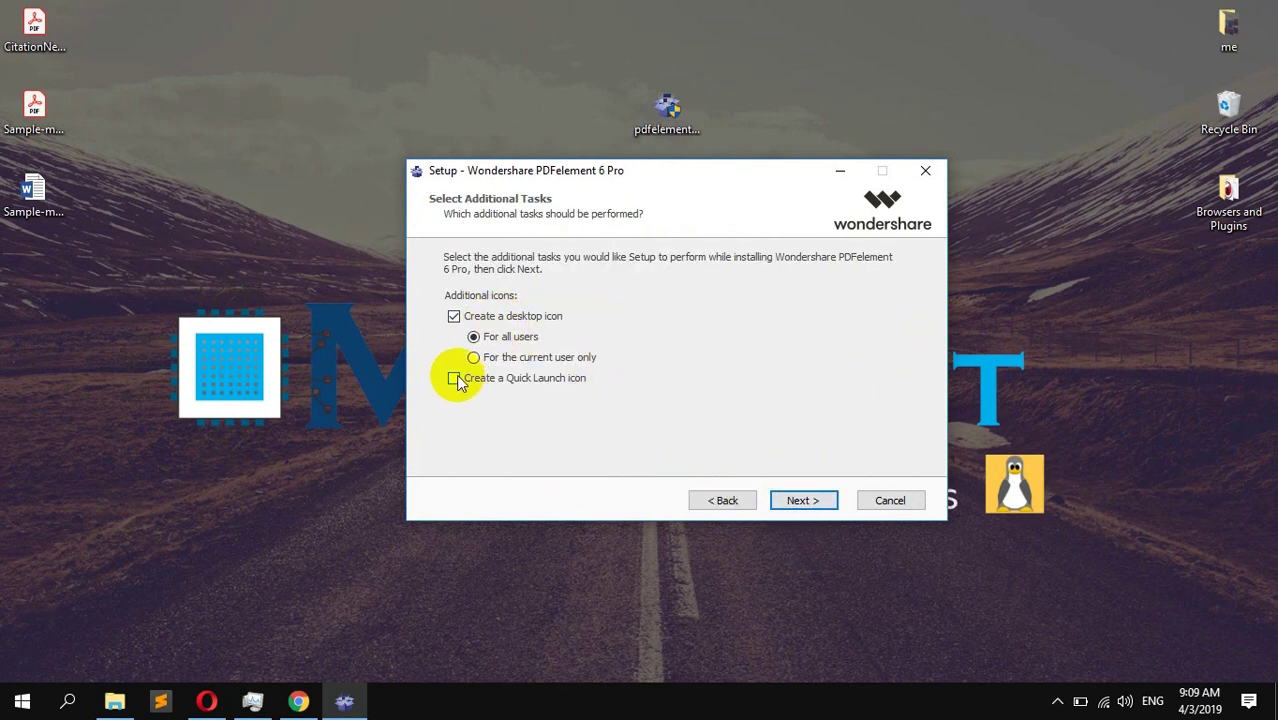
click(804, 500)
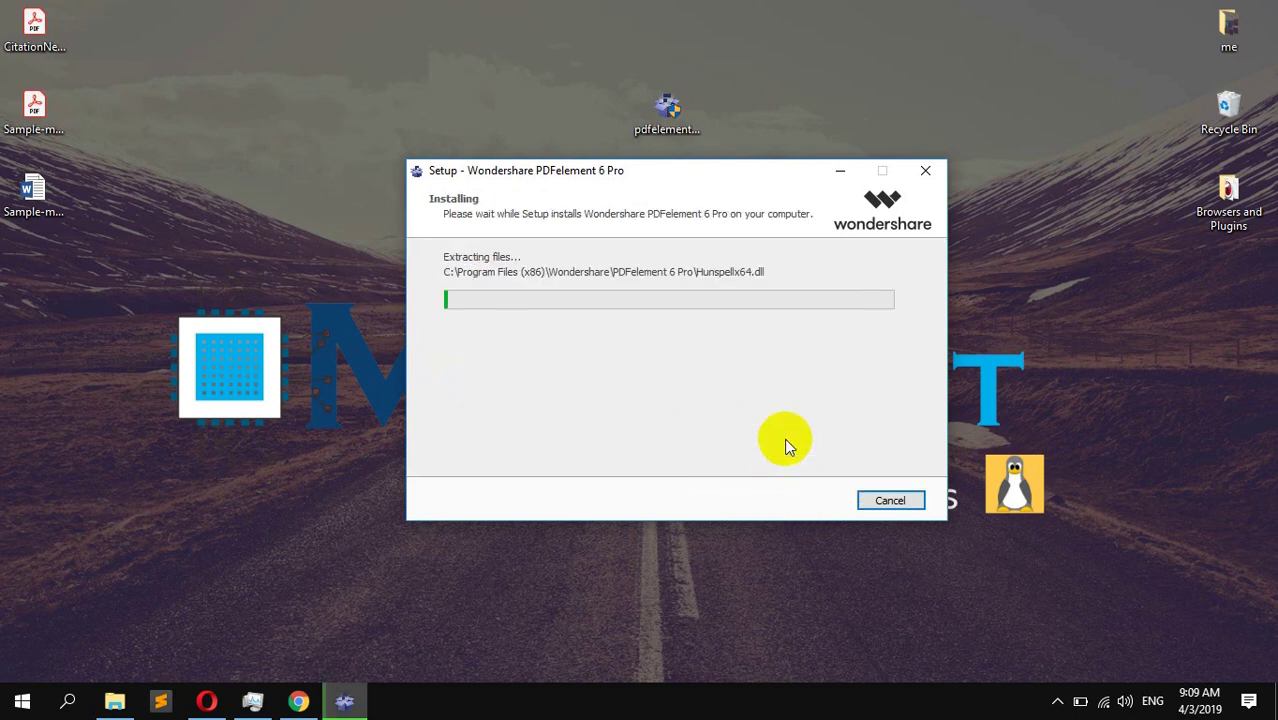
drag(728, 175, 723, 212)
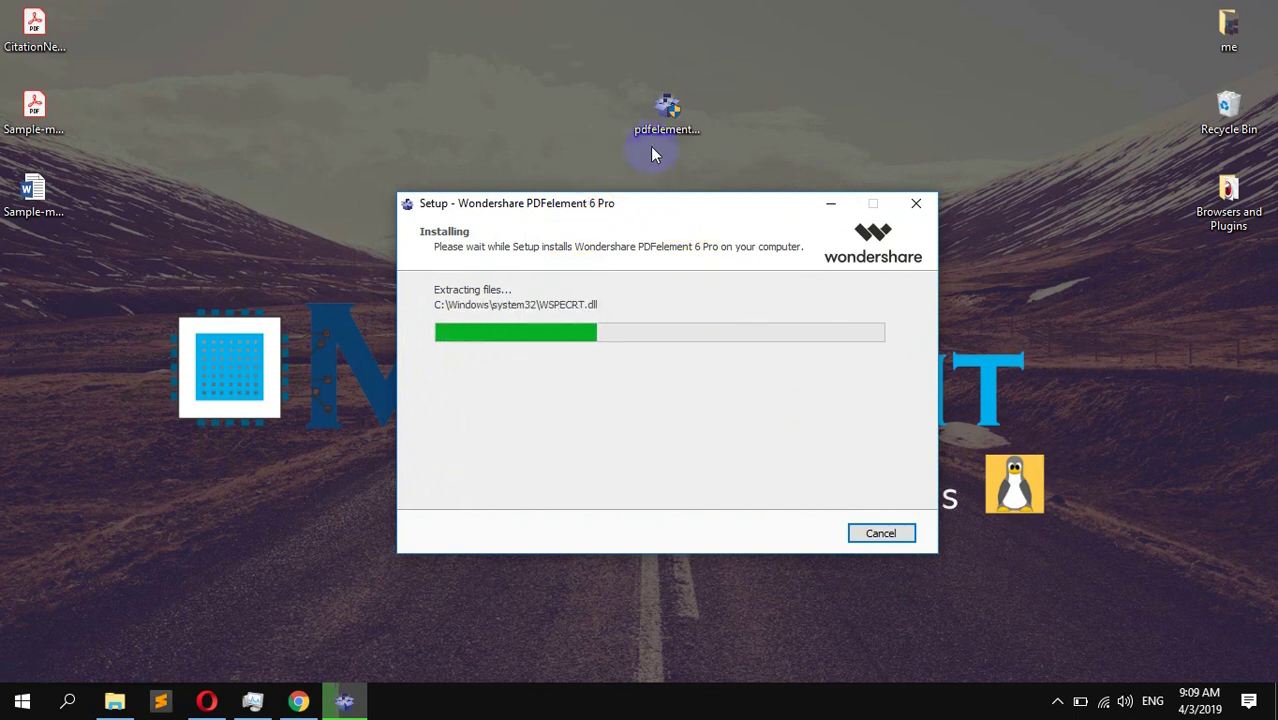
drag(702, 205, 768, 215)
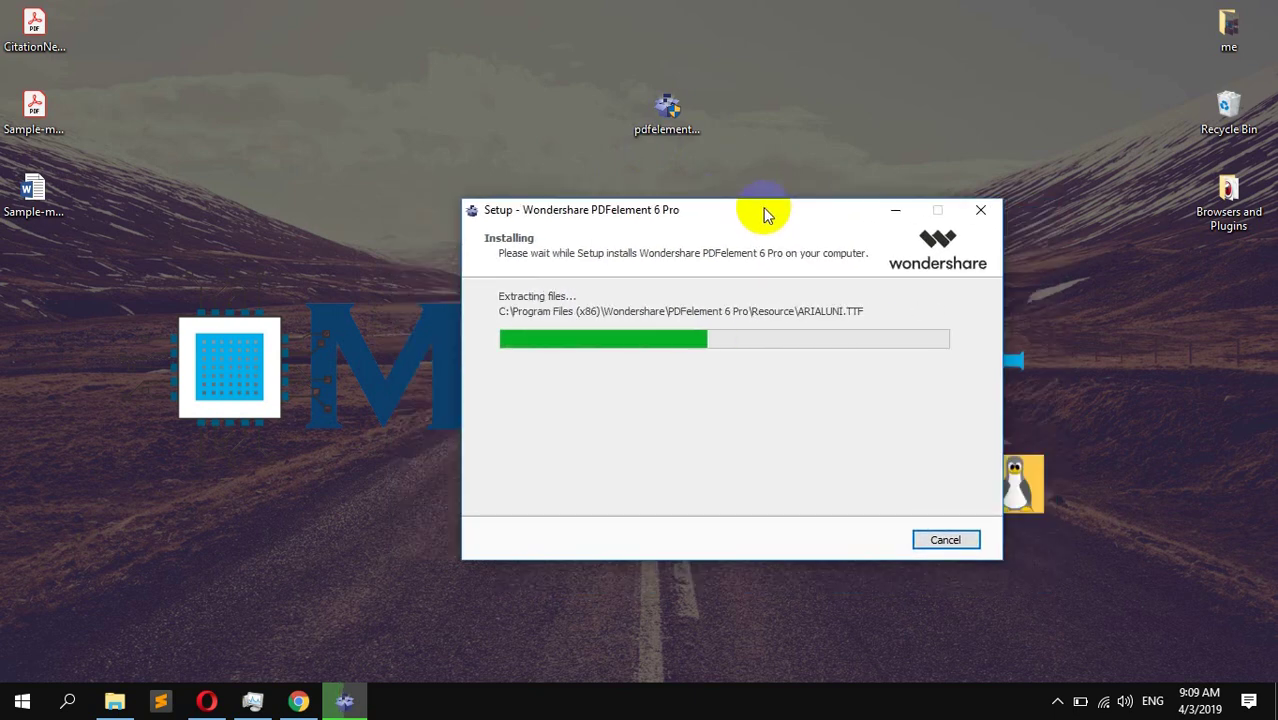
right_click(458, 66)
click(508, 119)
right_click(266, 64)
click(347, 121)
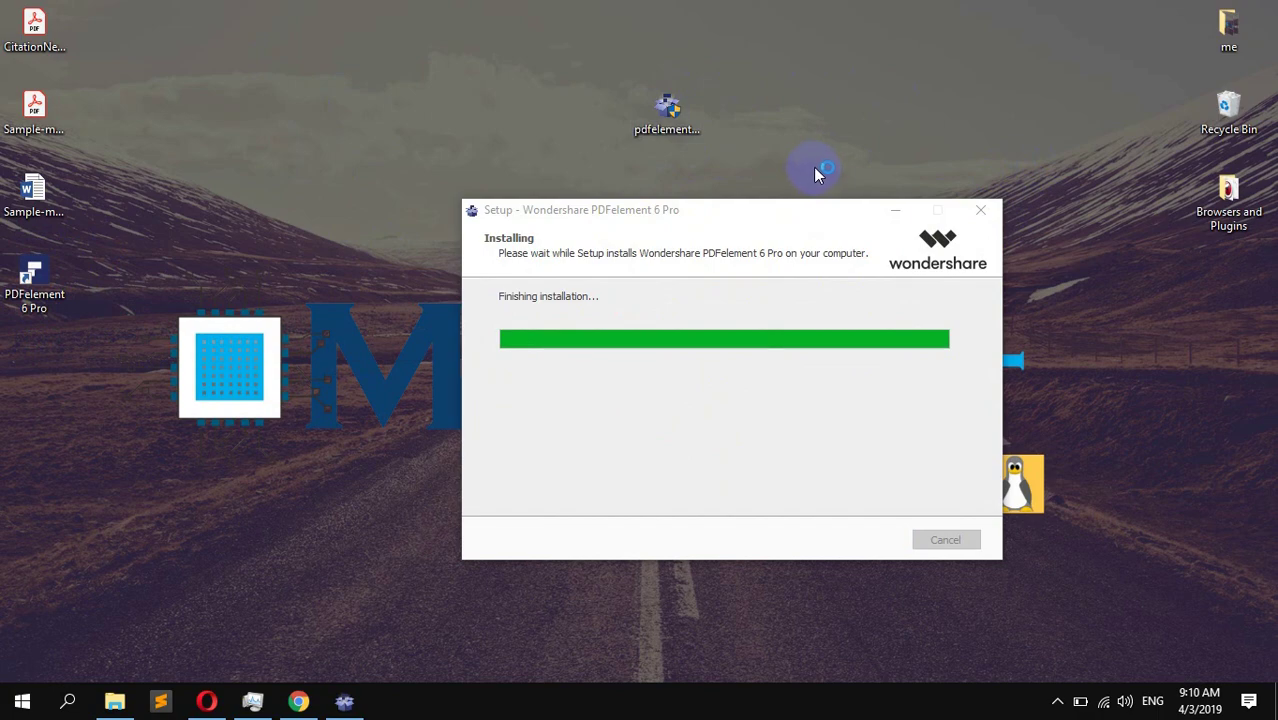
Step: Finish the Wondershare PDFelement 6 Pro setup wizard after the installation
click(860, 540)
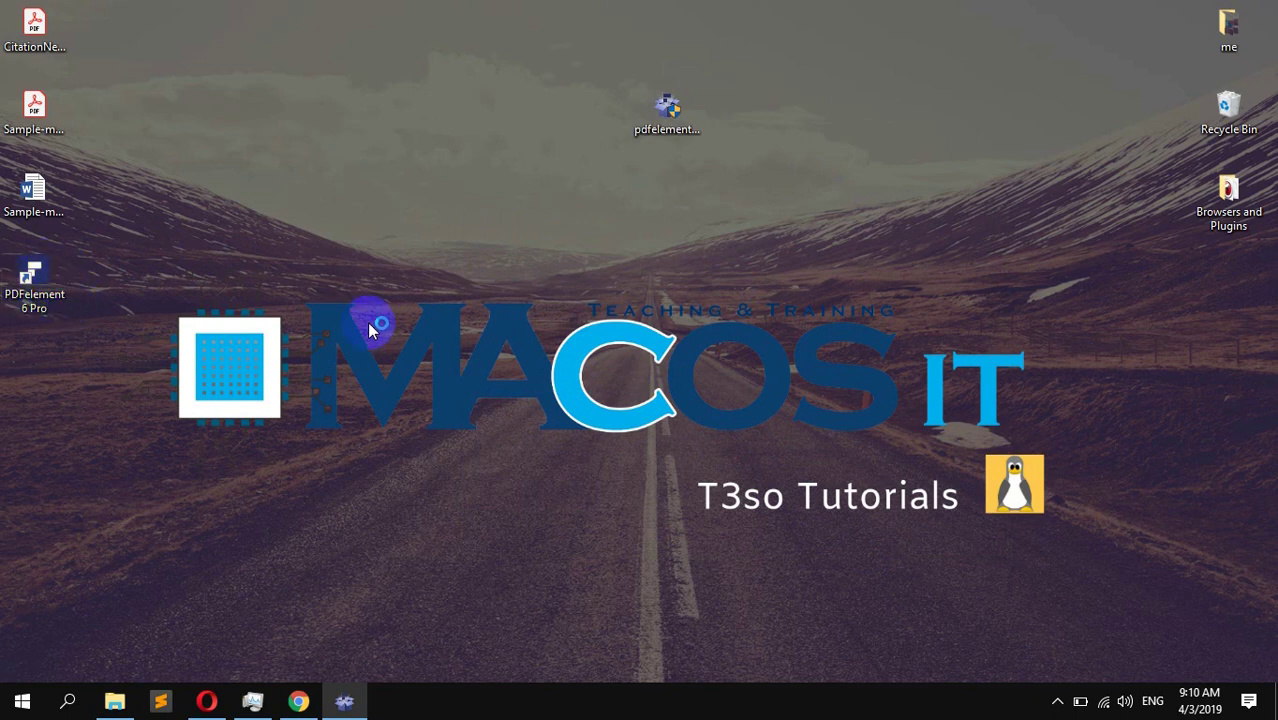
right_click(424, 172)
click(513, 220)
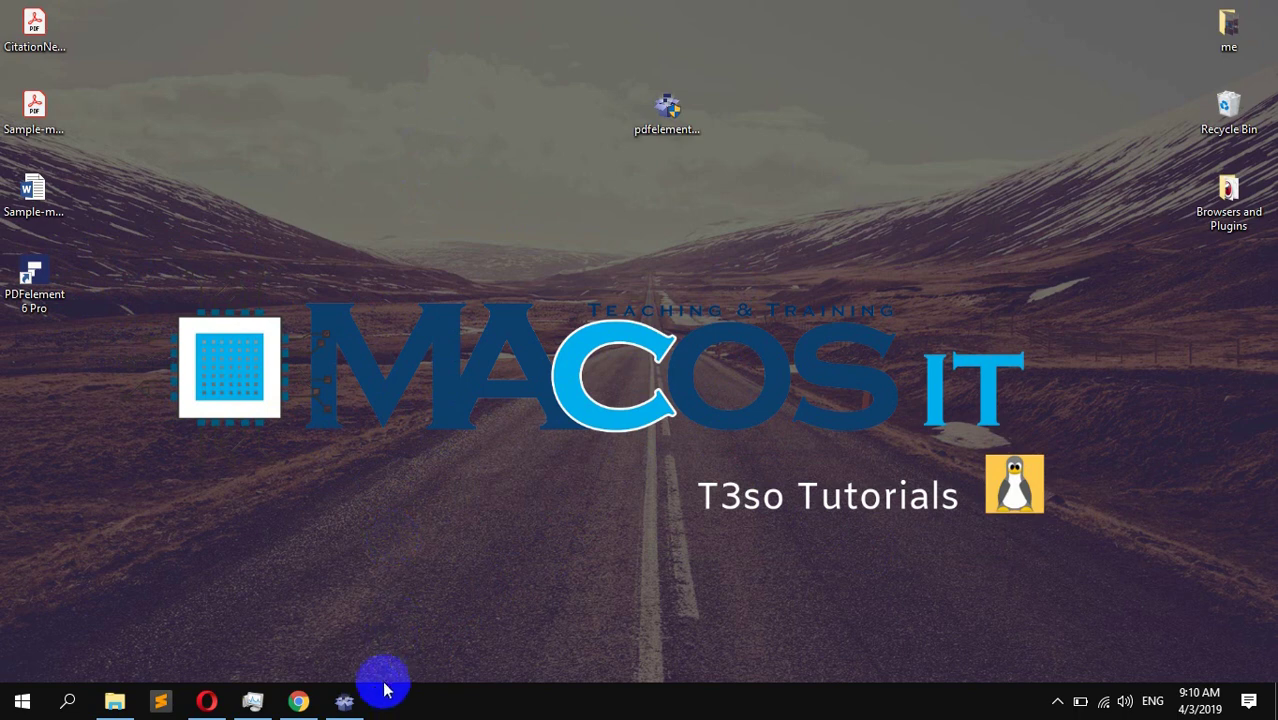
right_click(937, 146)
click(1044, 203)
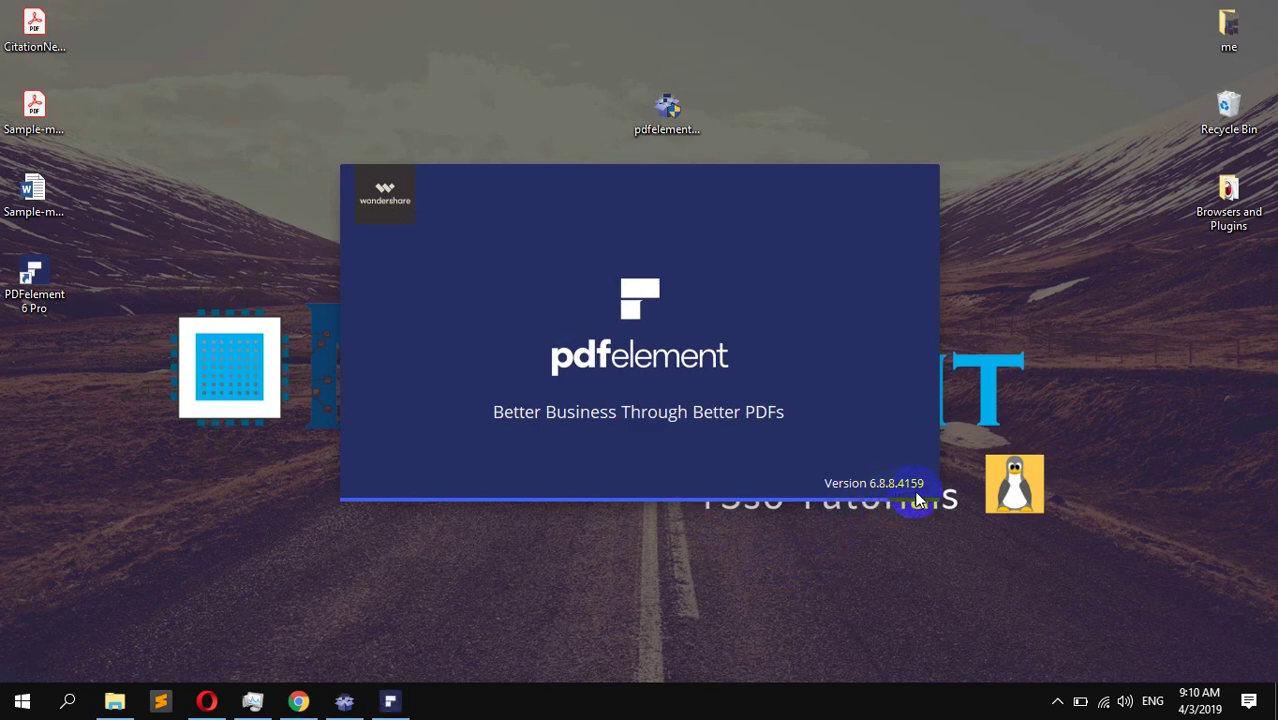
drag(600, 204, 643, 186)
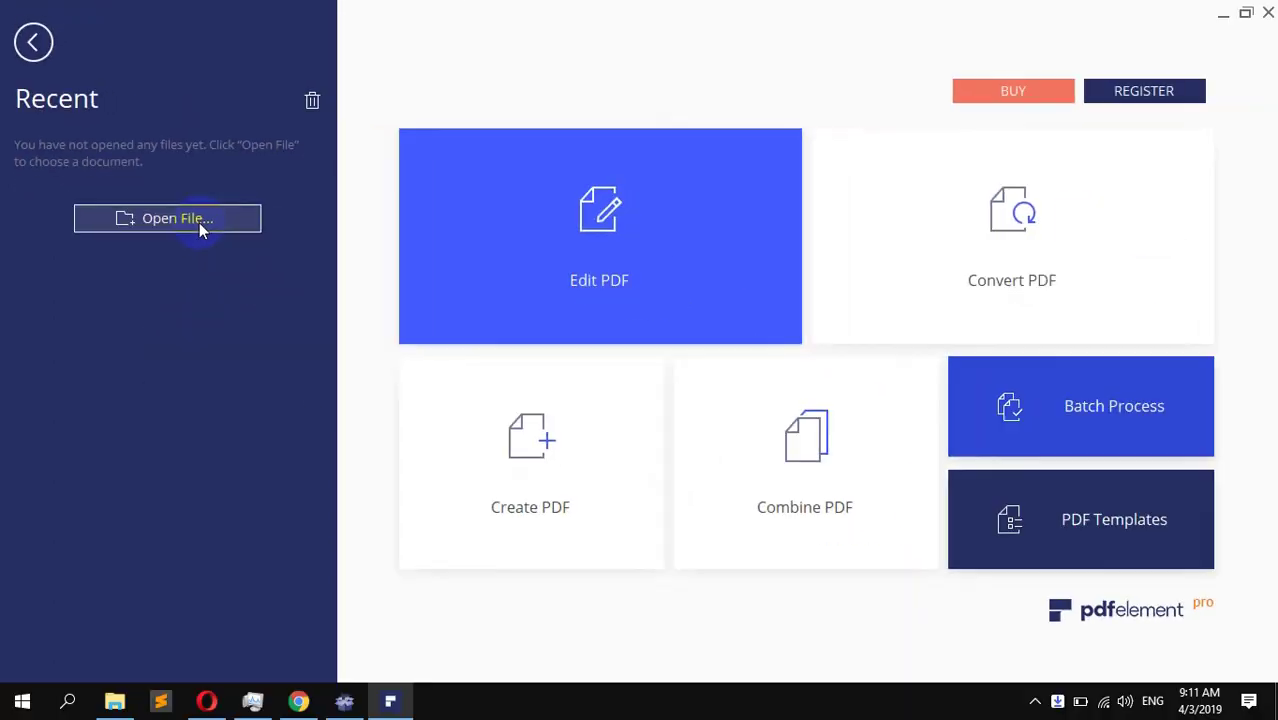
Step: Open the file Sample-multi-pdf3.pdf from the Desktop in PDFelement
click(199, 222)
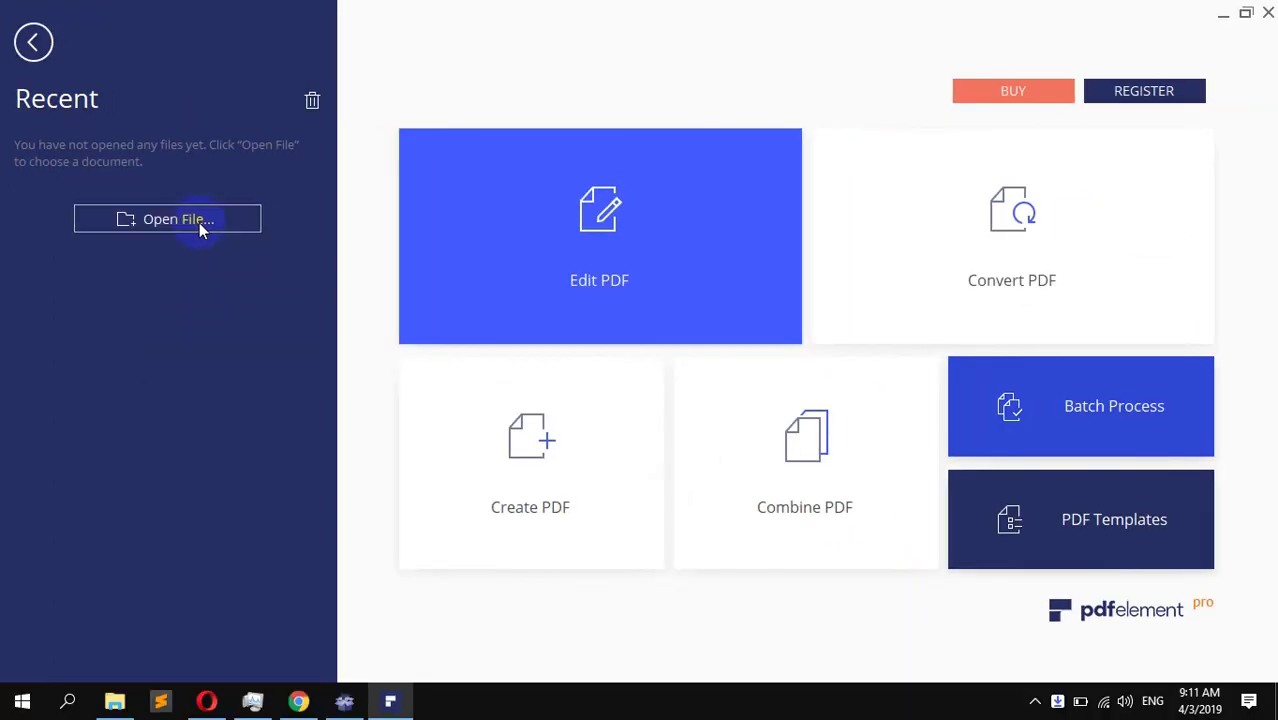
double_click(575, 137)
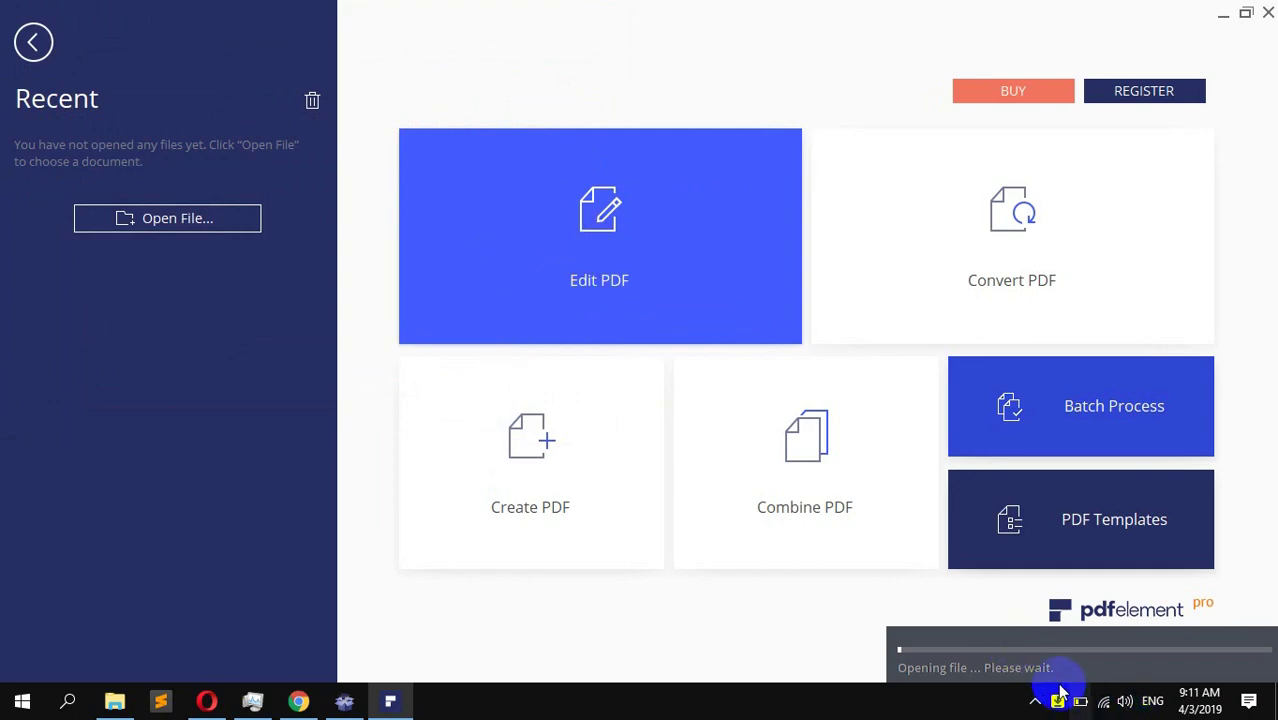
Step: Look through all pages of the Sample-multi-pdf3 document and briefly check the available file commands
scroll(387, 404, down, 3)
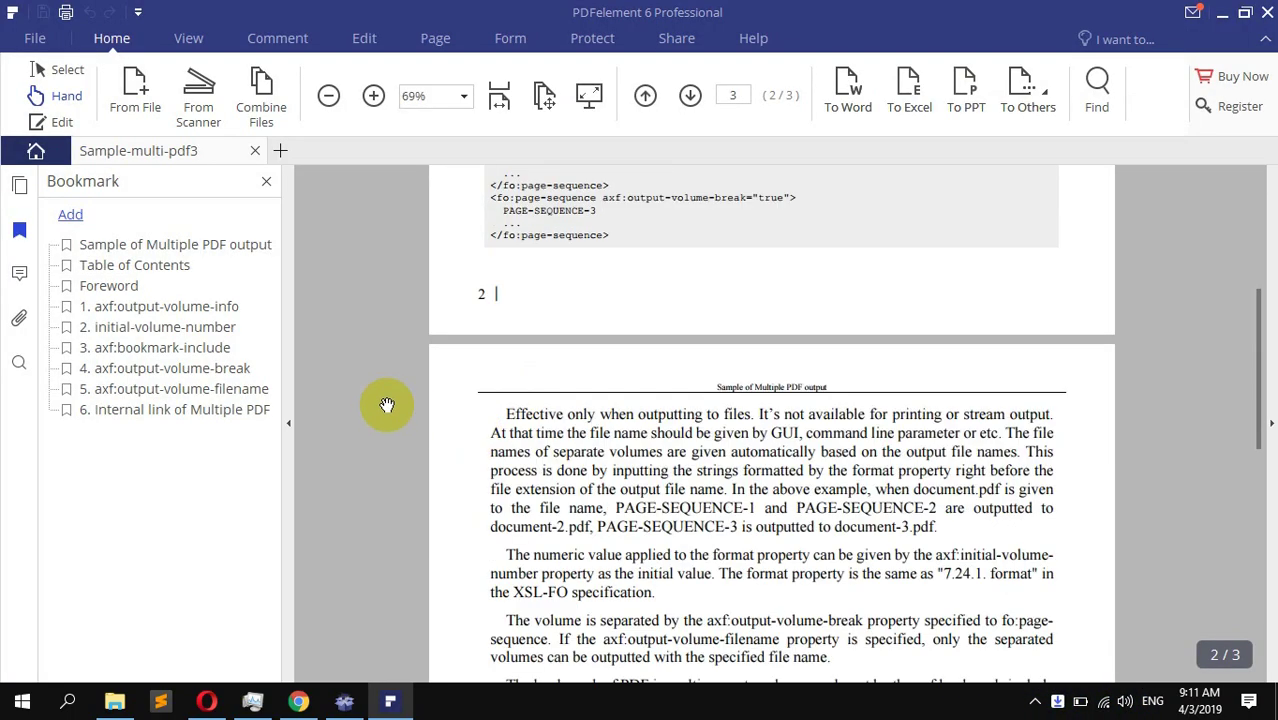
scroll(485, 423, down, 3)
scroll(599, 521, up, 5)
scroll(607, 433, down, 10)
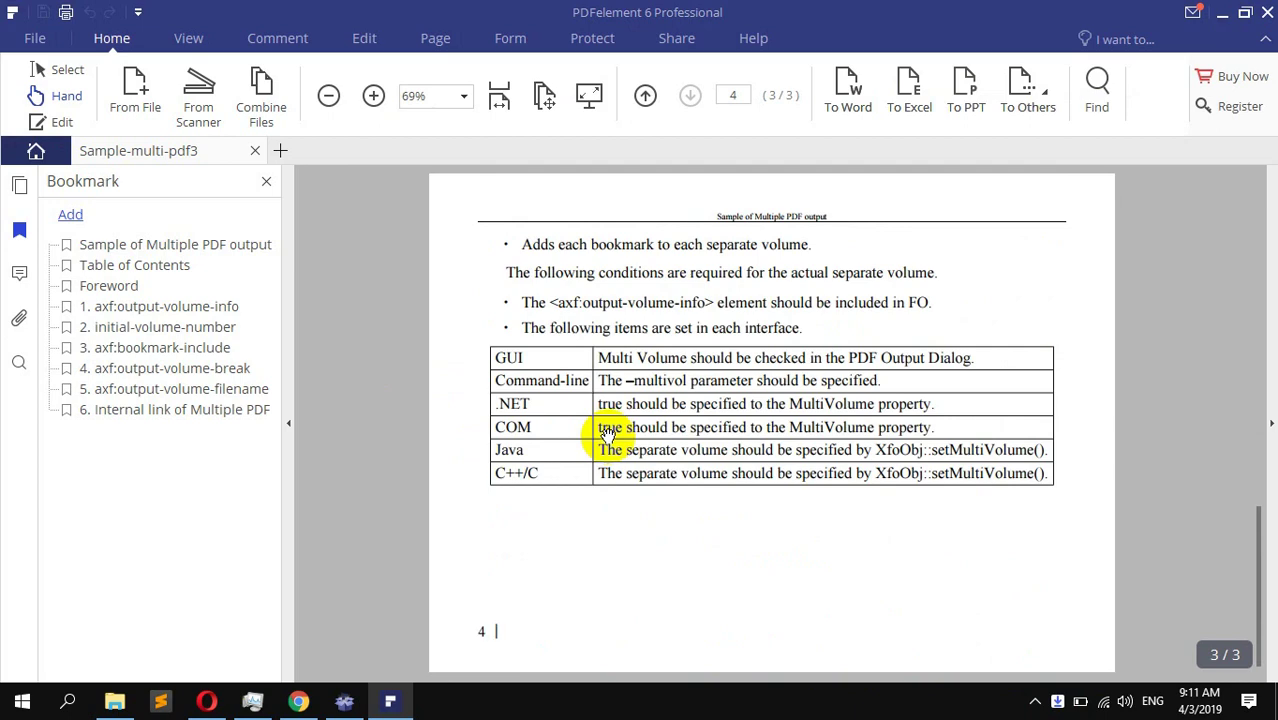
scroll(609, 436, up, 10)
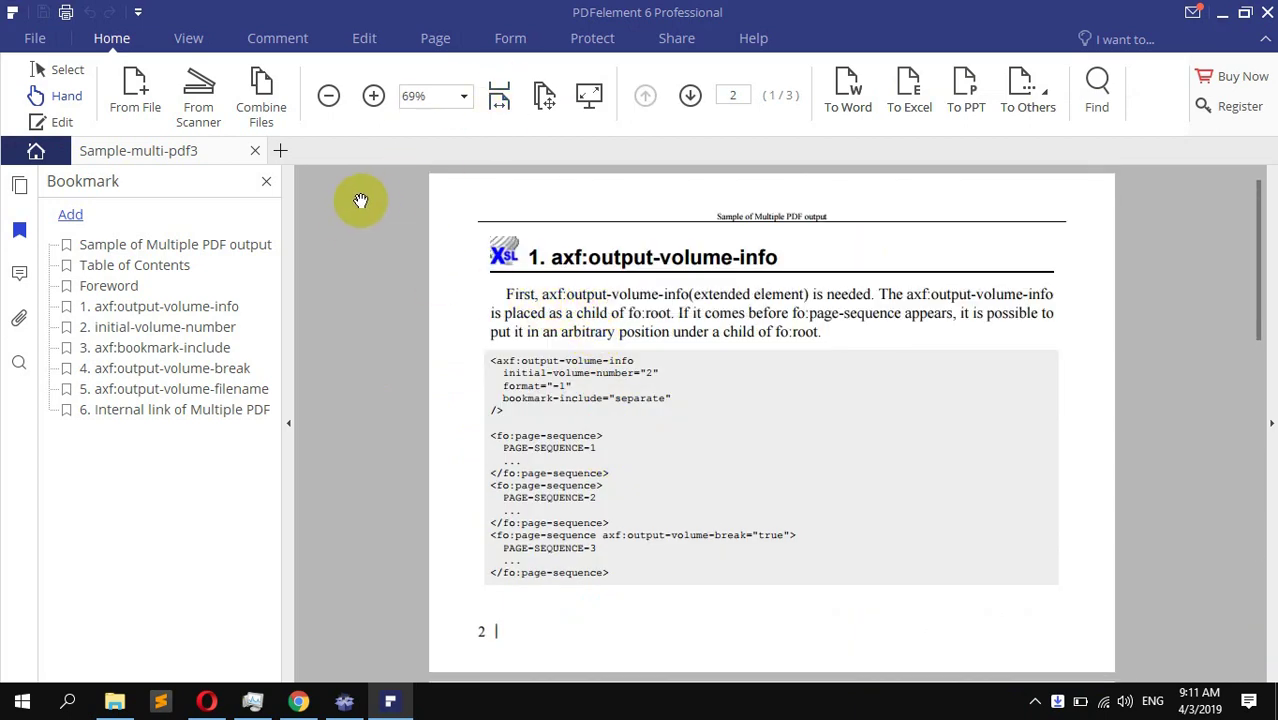
click(36, 40)
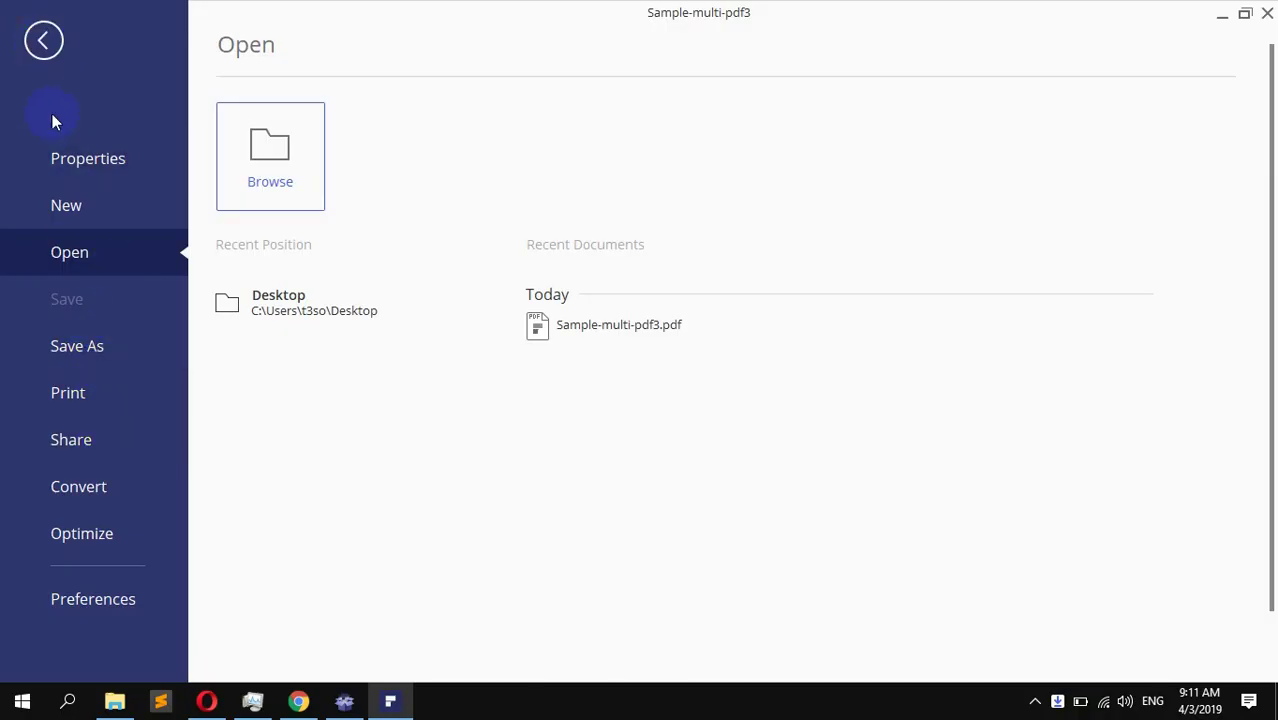
click(38, 42)
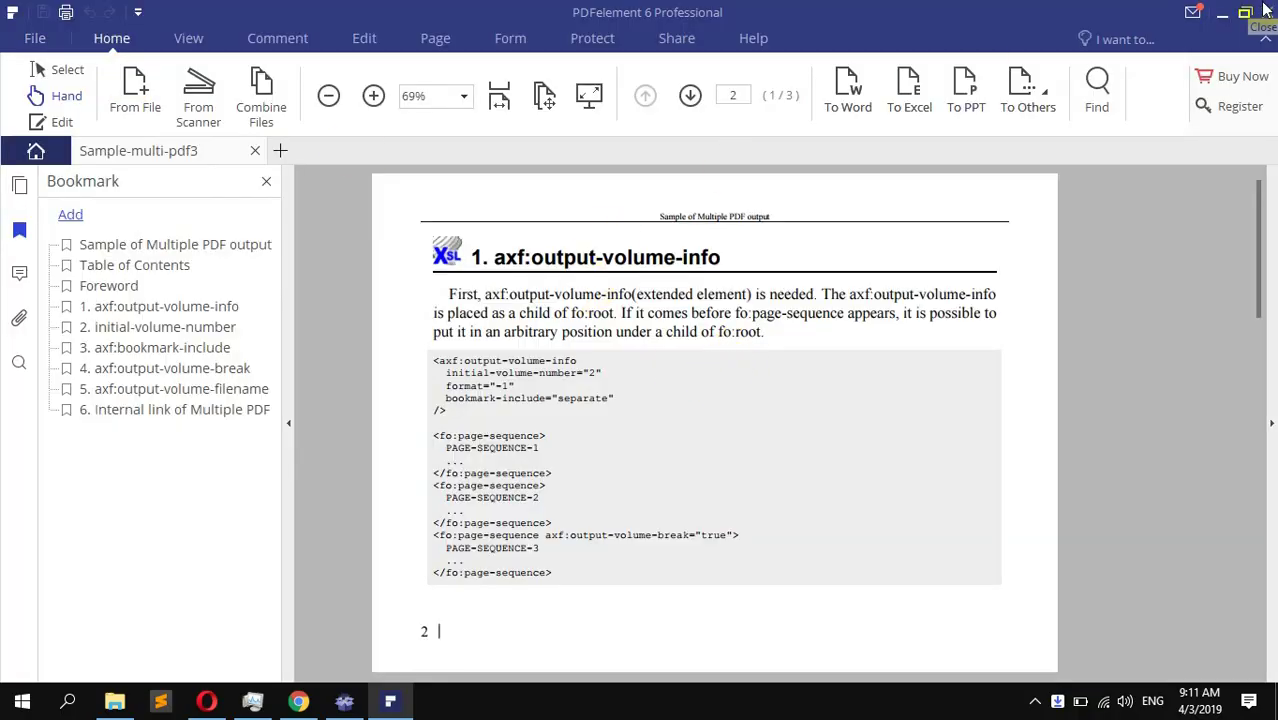
scroll(645, 500, down, 10)
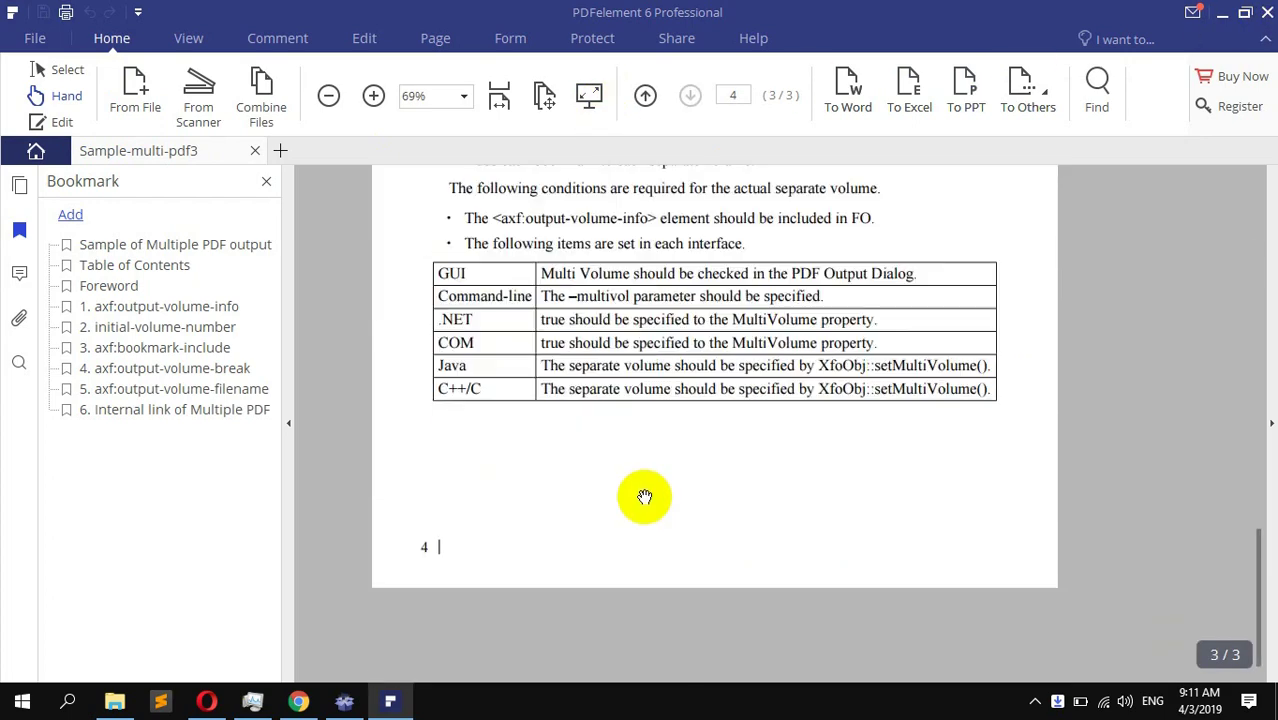
scroll(648, 489, up, 10)
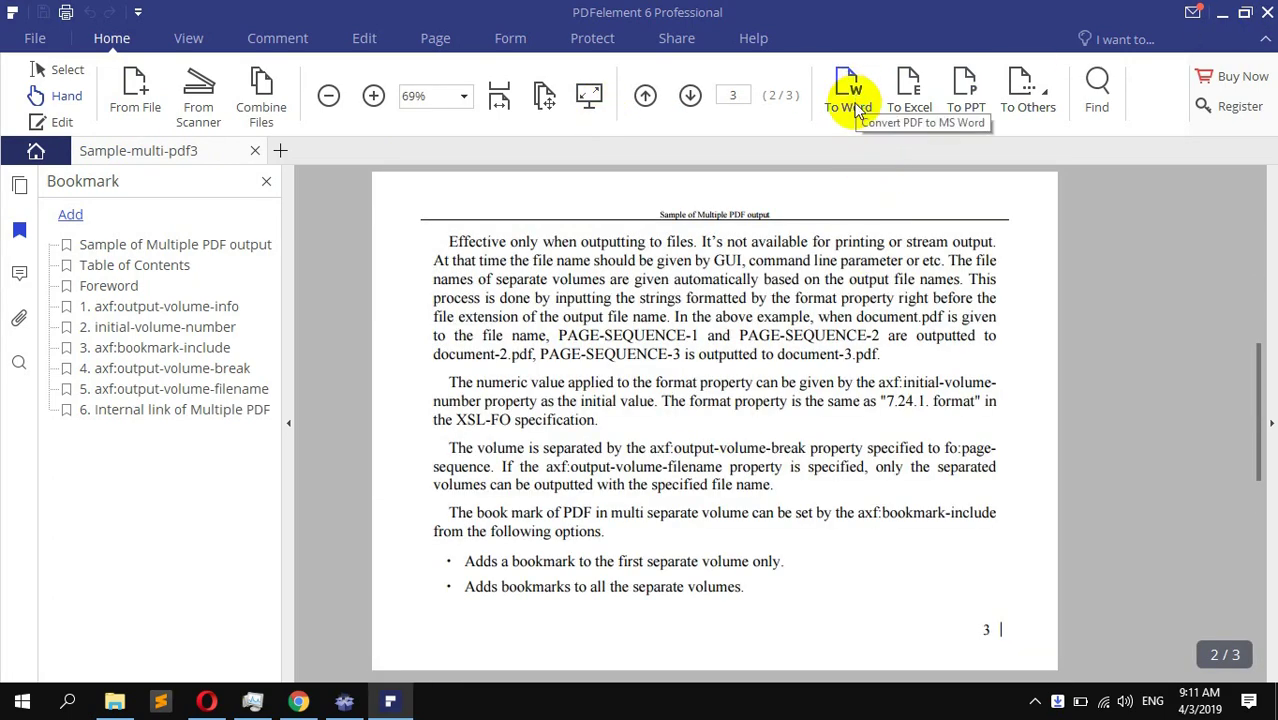